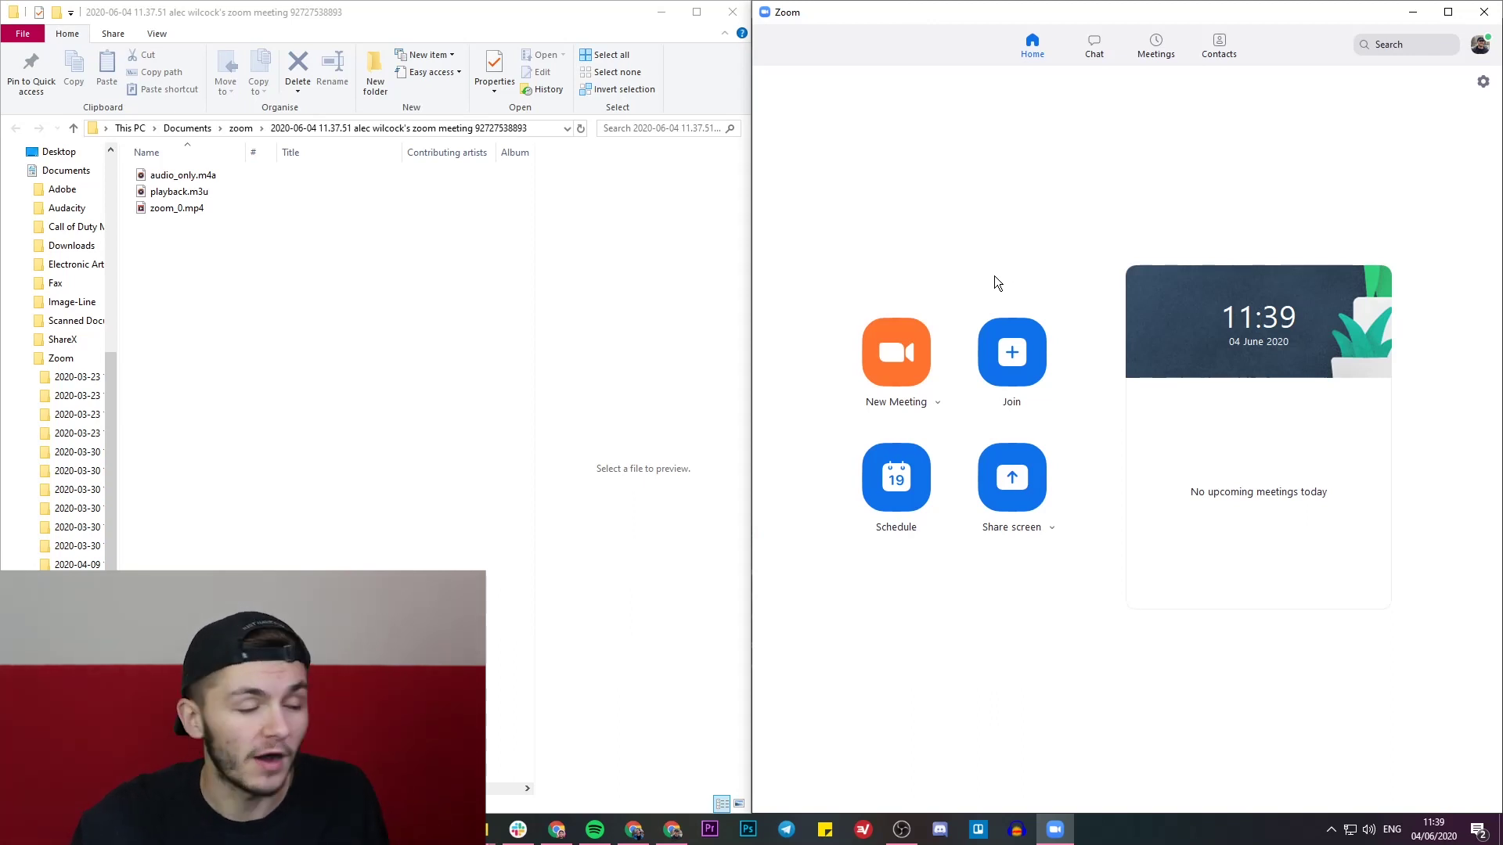
# Step: Select zoom_0.mp4 in the Zoom meeting folder to show its video preview
pyautogui.moveTo(251, 293); pyautogui.dragTo(197, 288)
pyautogui.click(194, 208)
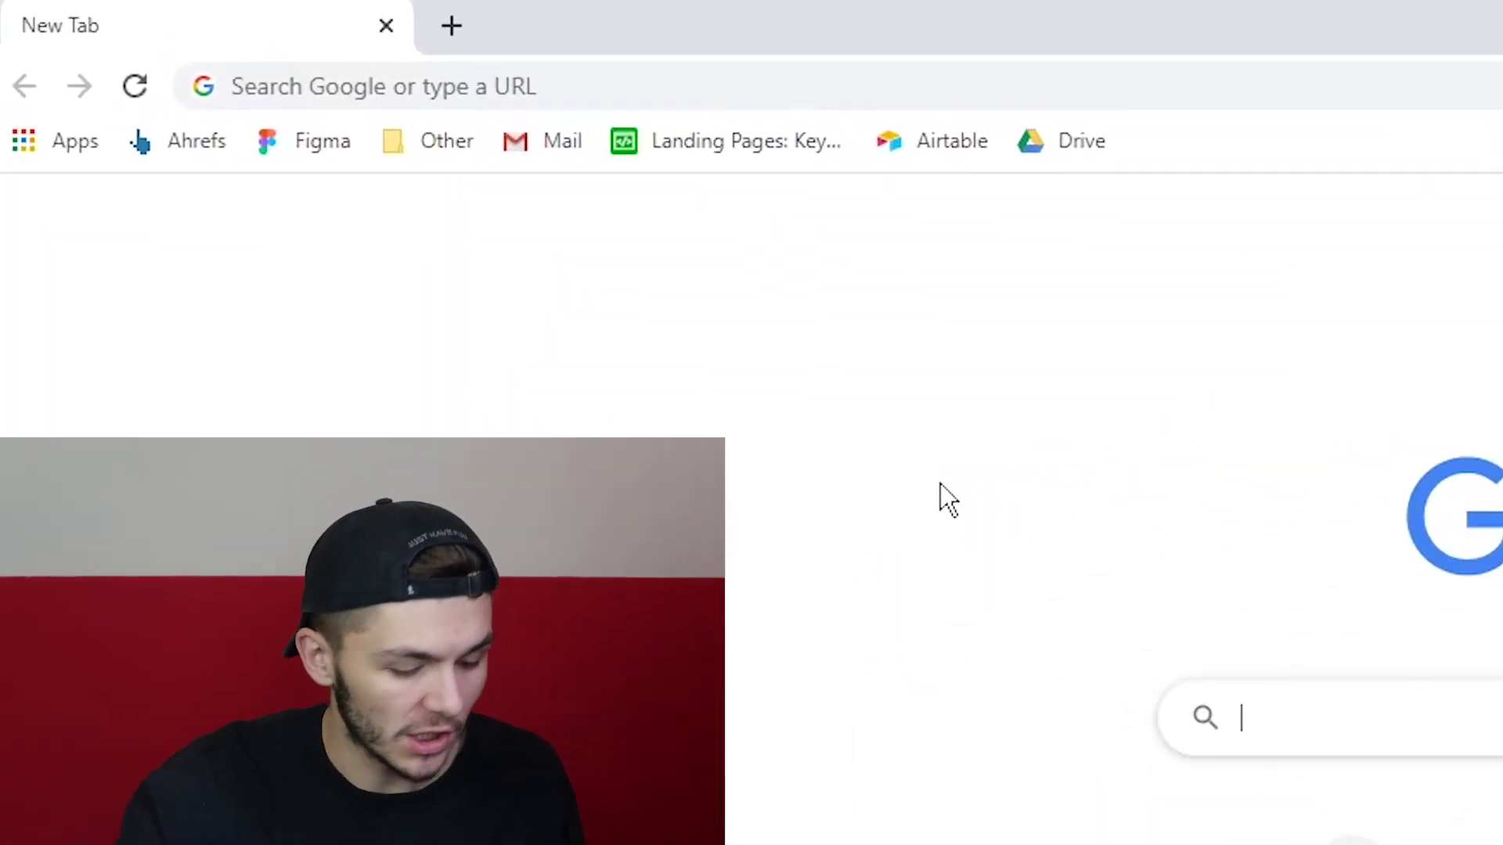
# Step: Search Google for 'veed' and open the VEED website from the results
pyautogui.write('veed')
pyautogui.press('Return')
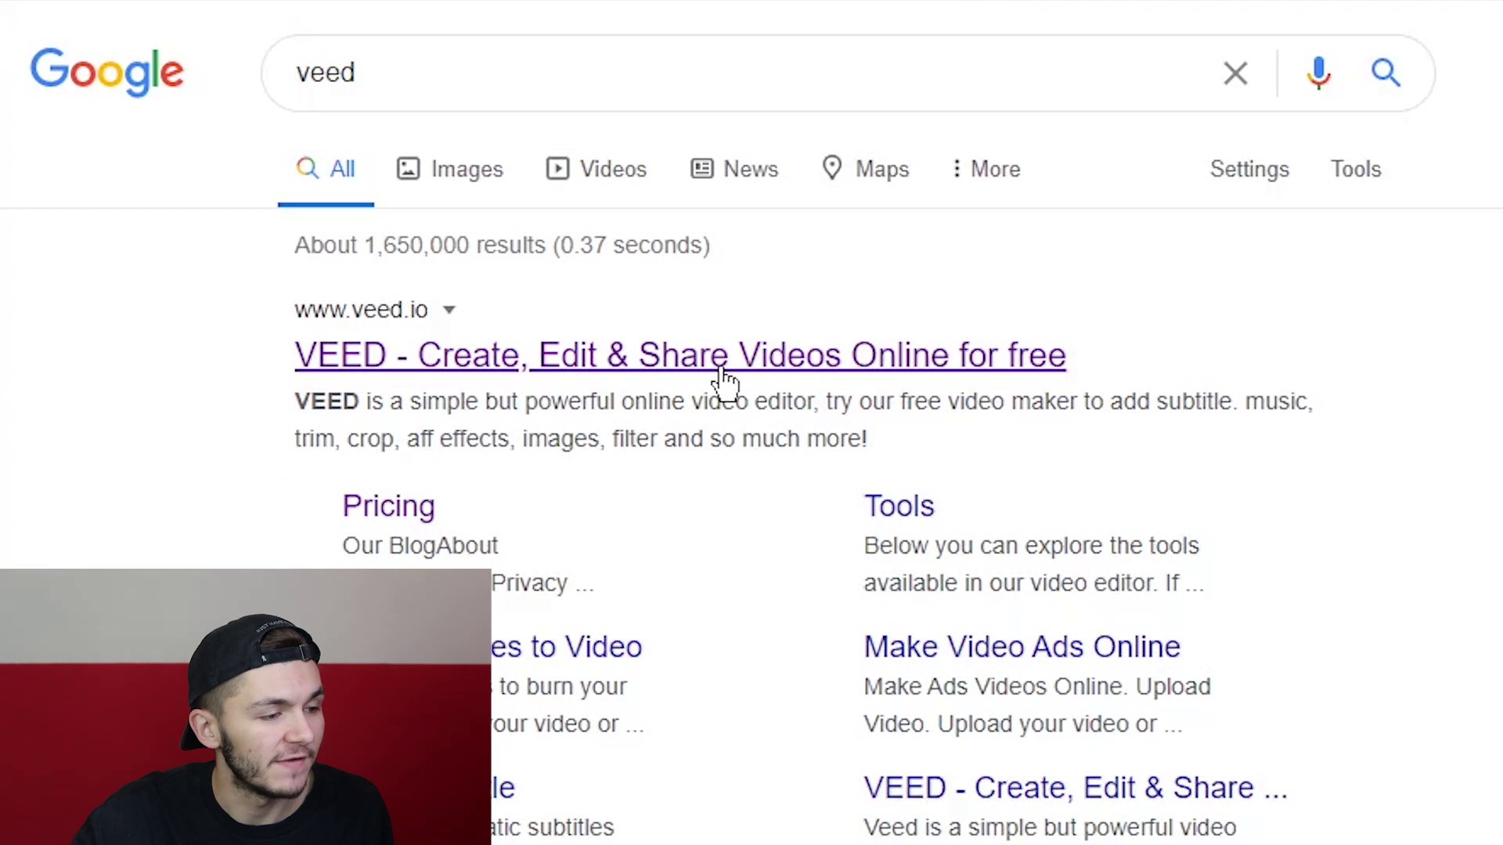
pyautogui.click(755, 370)
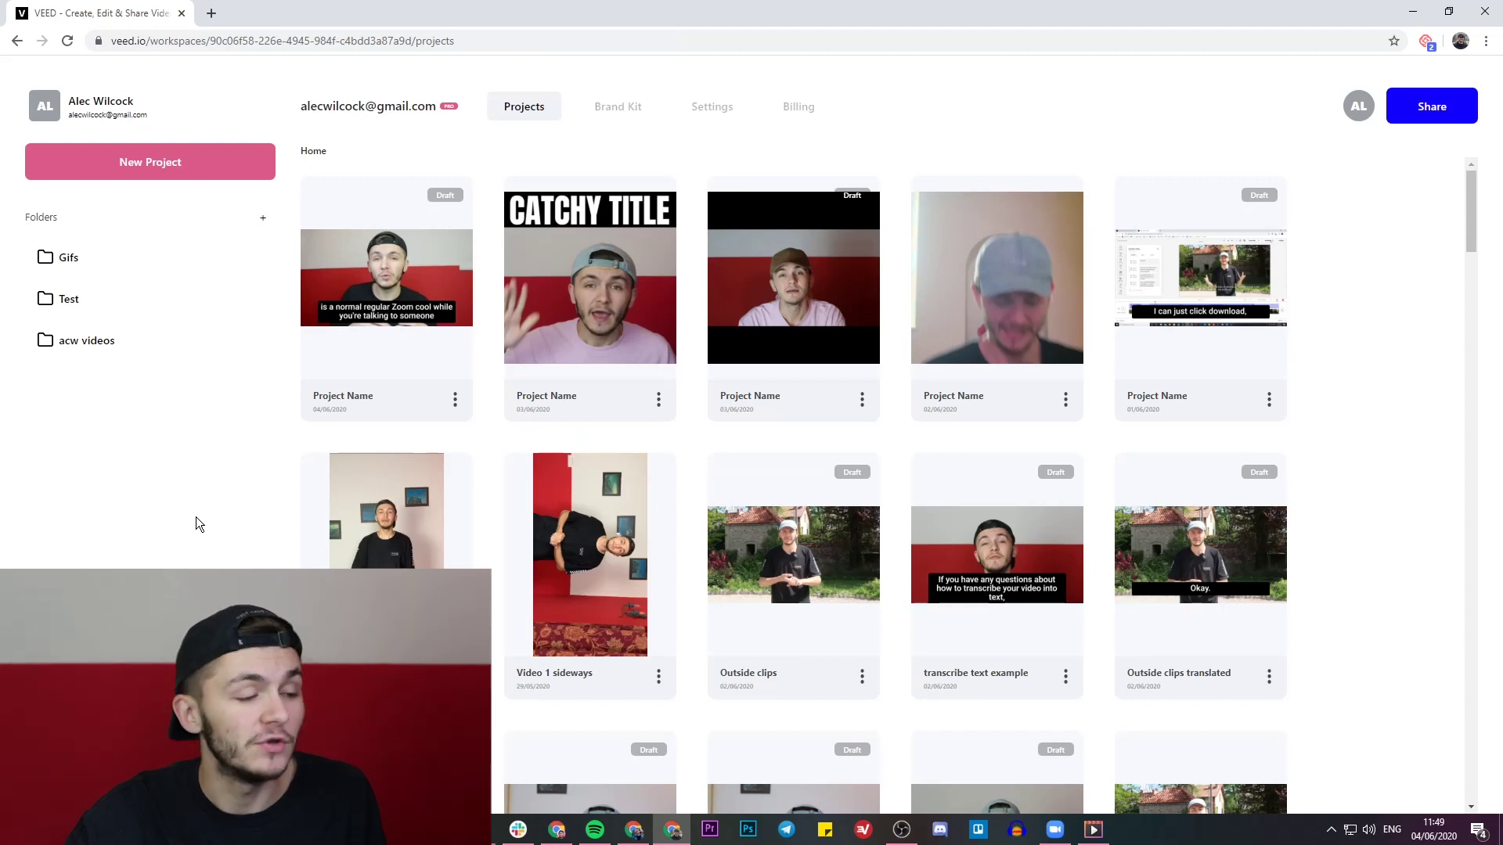
# Step: Start a new blank project from the VEED dashboard
pyautogui.click(141, 166)
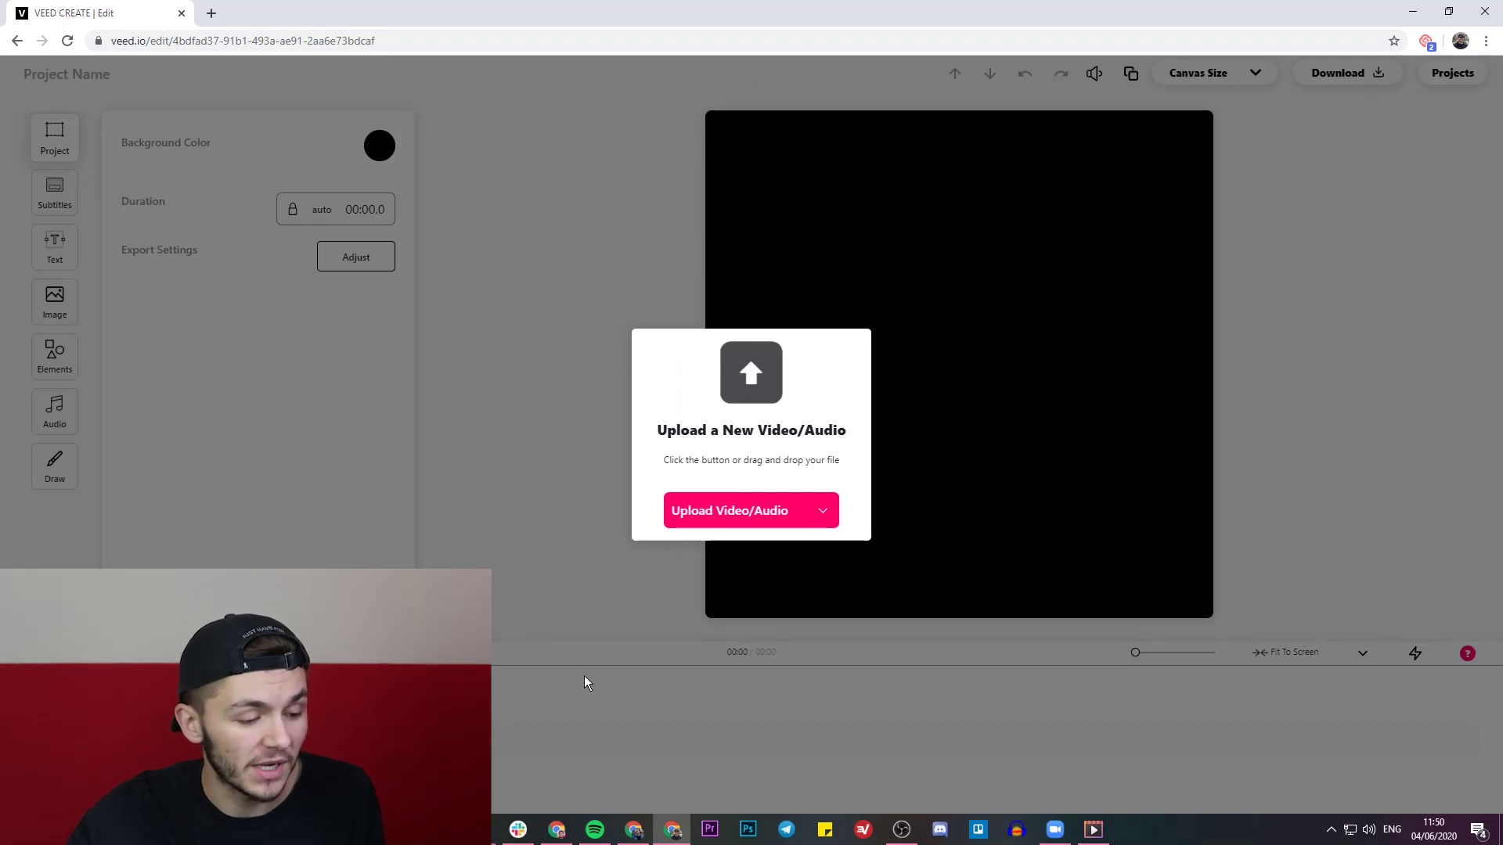
# Step: Upload zoom_0.mp4 into the project and briefly preview the 11.5-second clip
pyautogui.click(501, 705)
pyautogui.moveTo(203, 213); pyautogui.dragTo(818, 509)
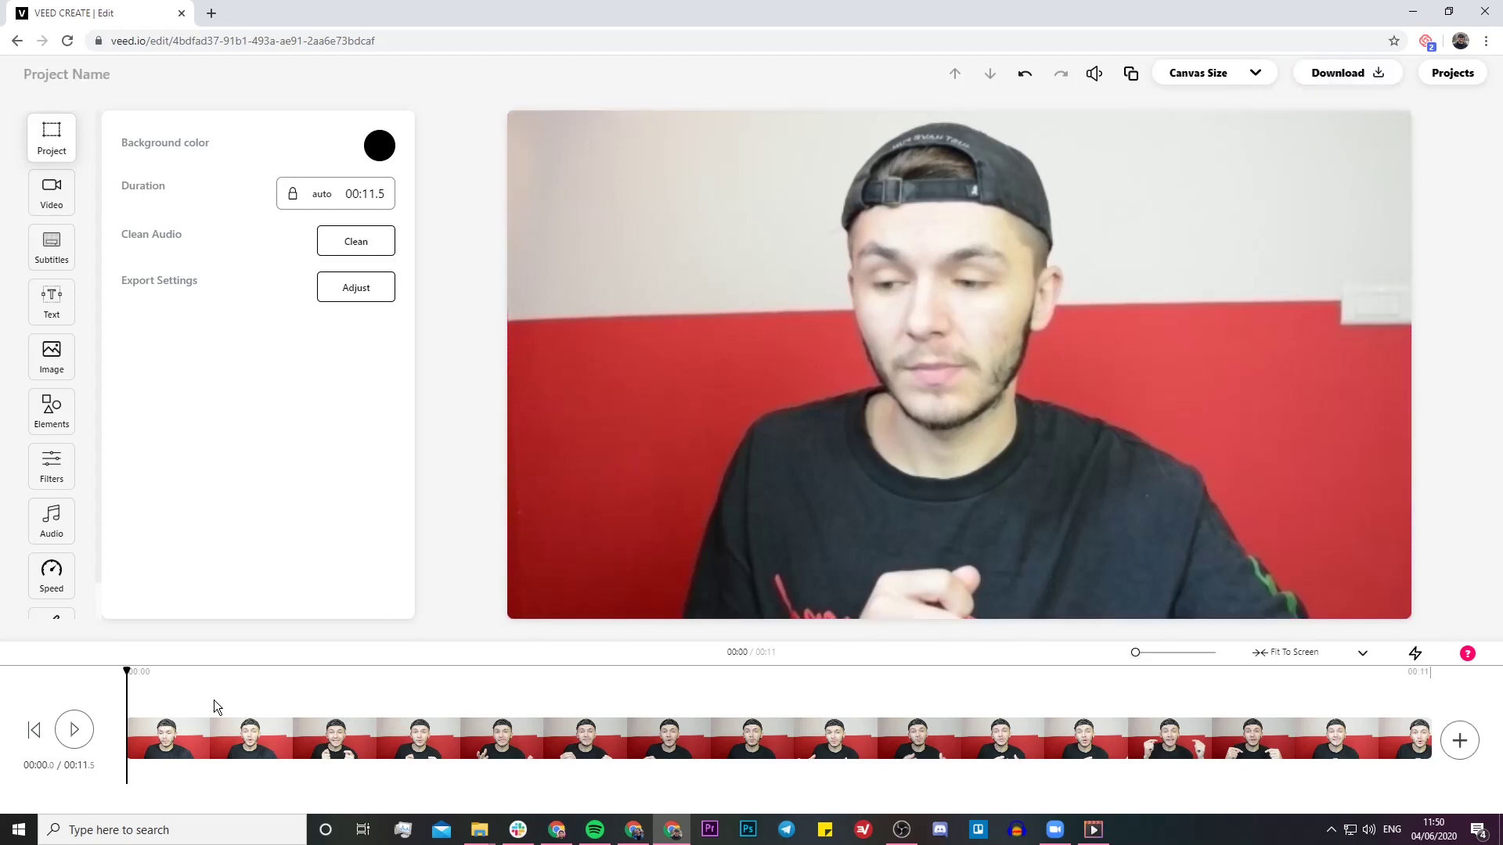
pyautogui.click(78, 733)
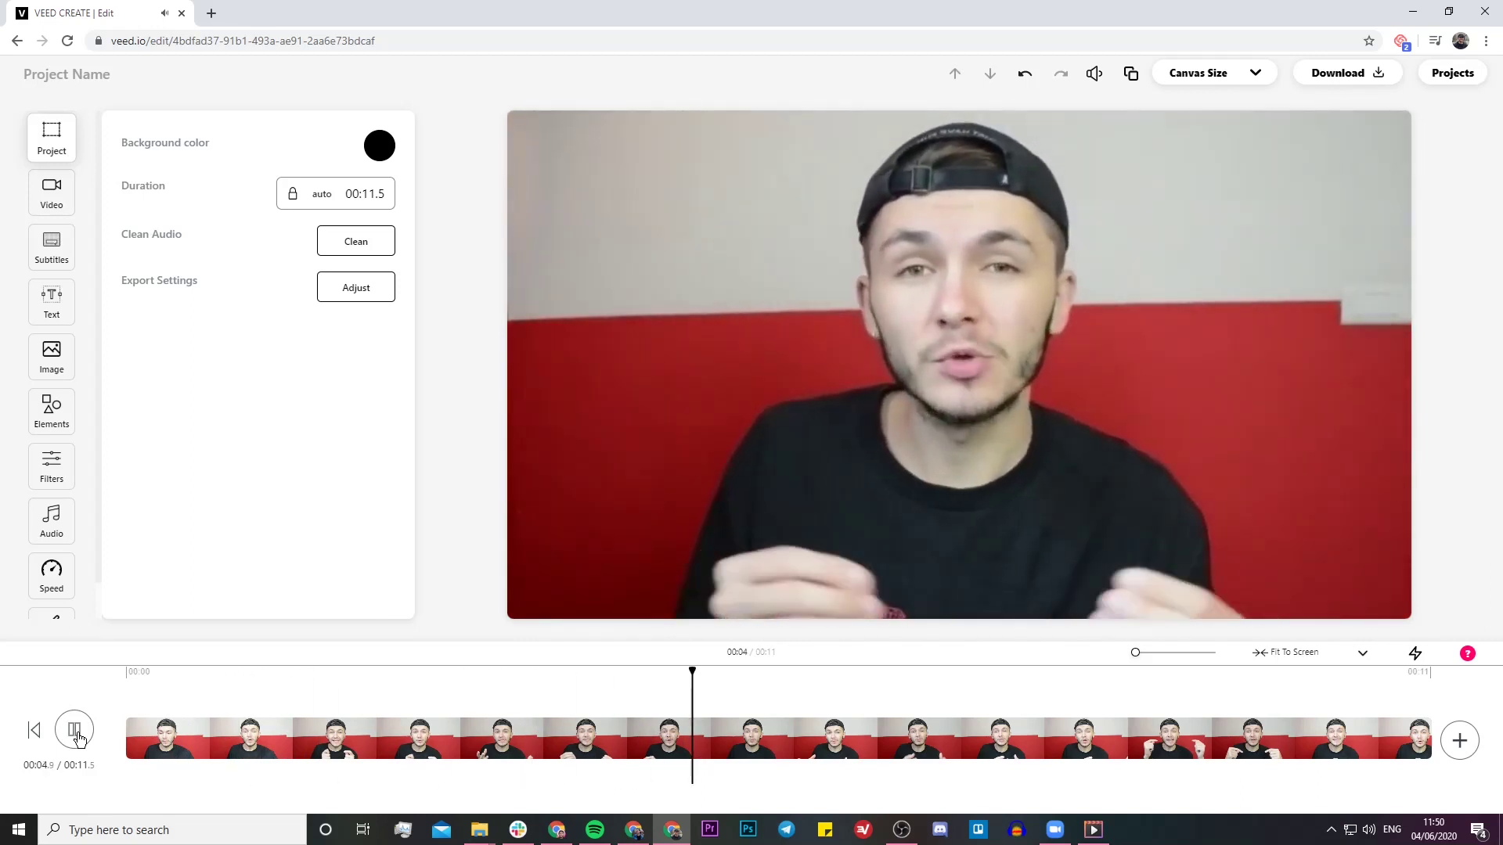
pyautogui.click(79, 738)
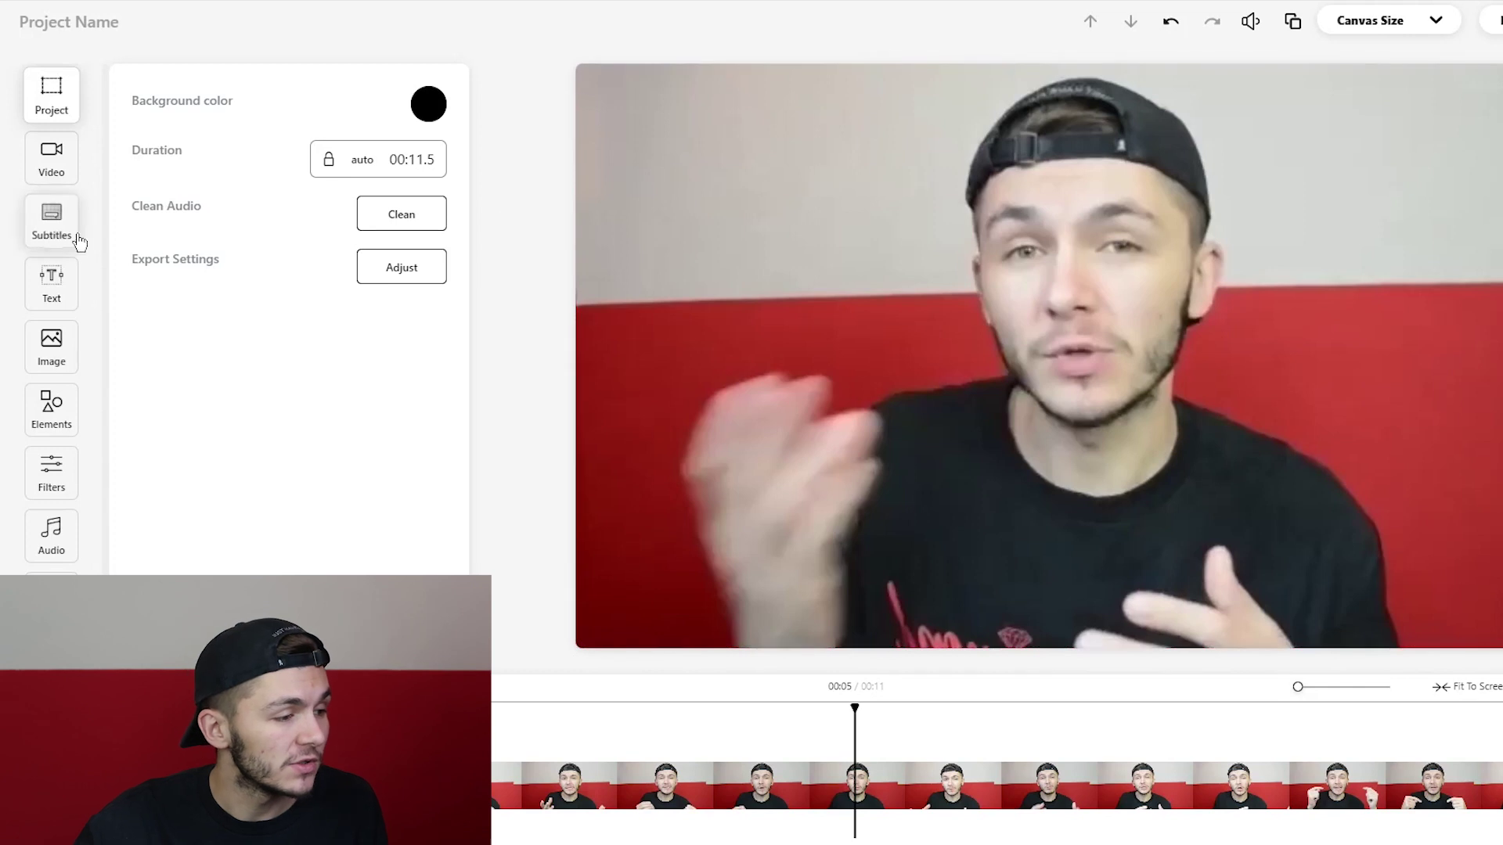
# Step: Run Auto Subtitles on the clip with English (United States) as the language
pyautogui.click(76, 235)
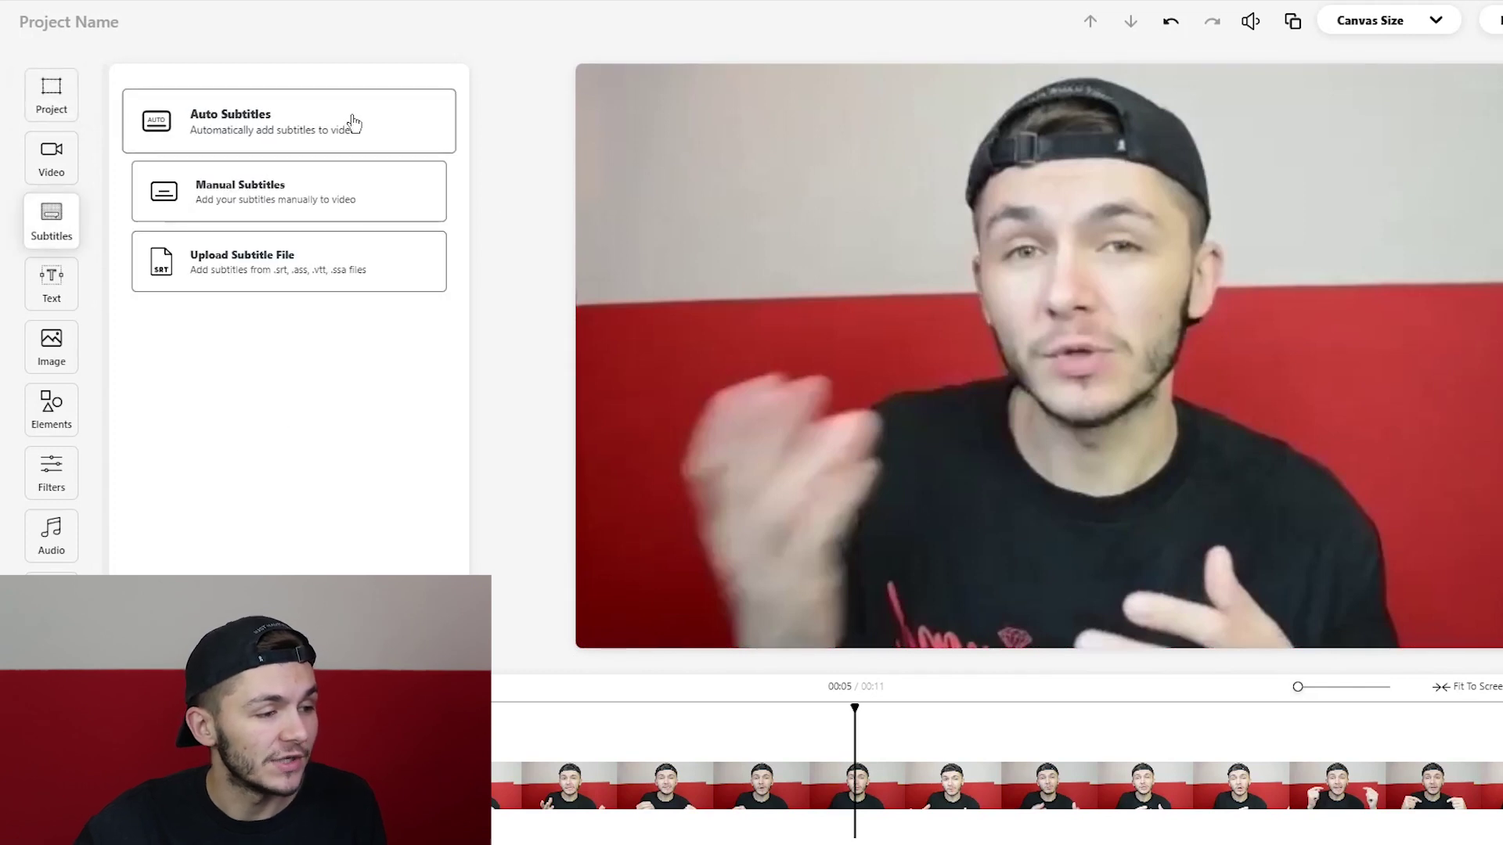
pyautogui.click(354, 123)
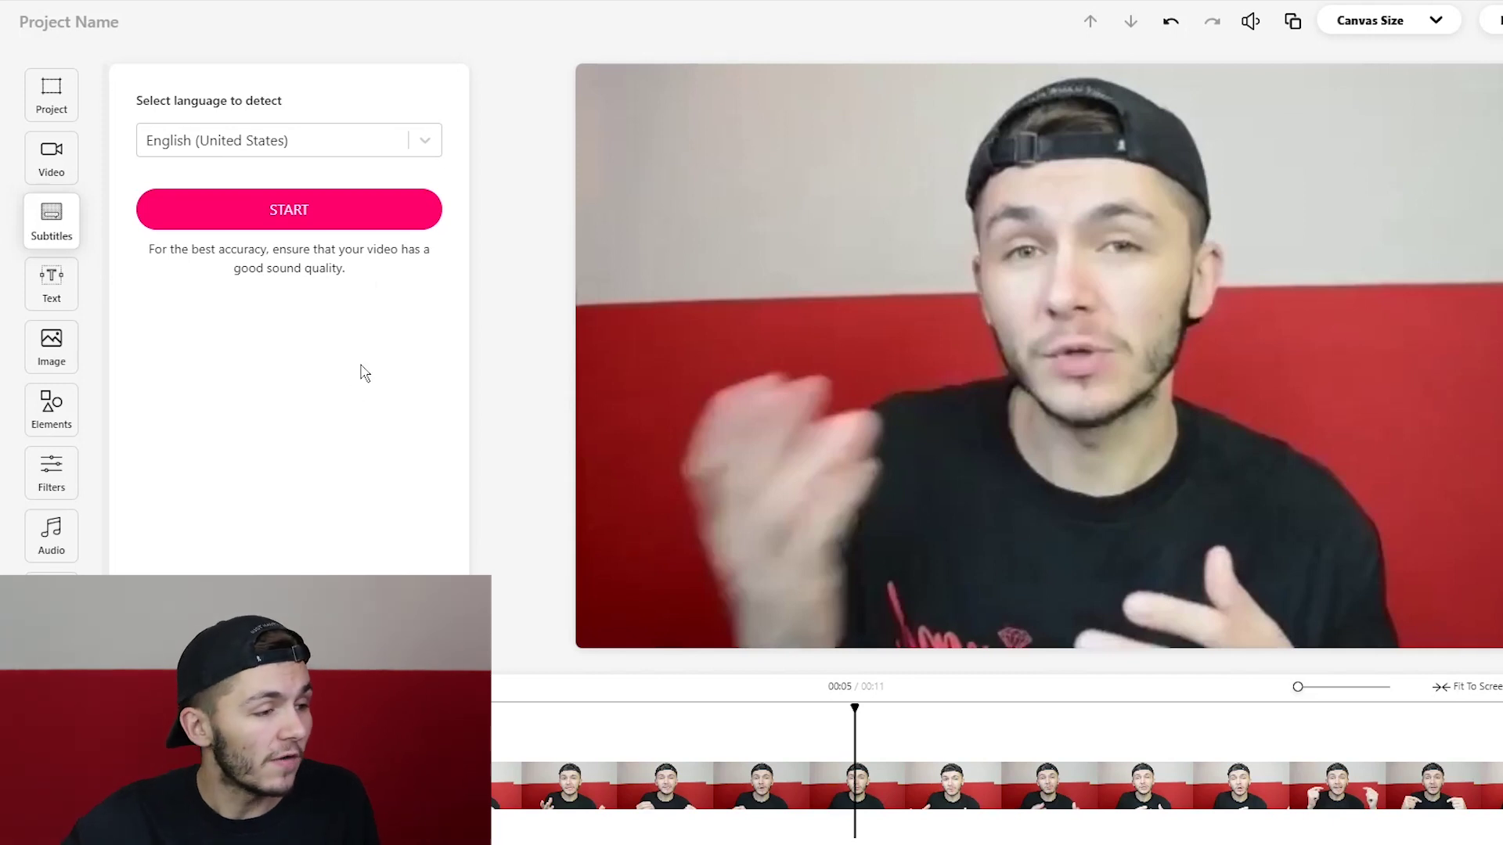
pyautogui.click(427, 141)
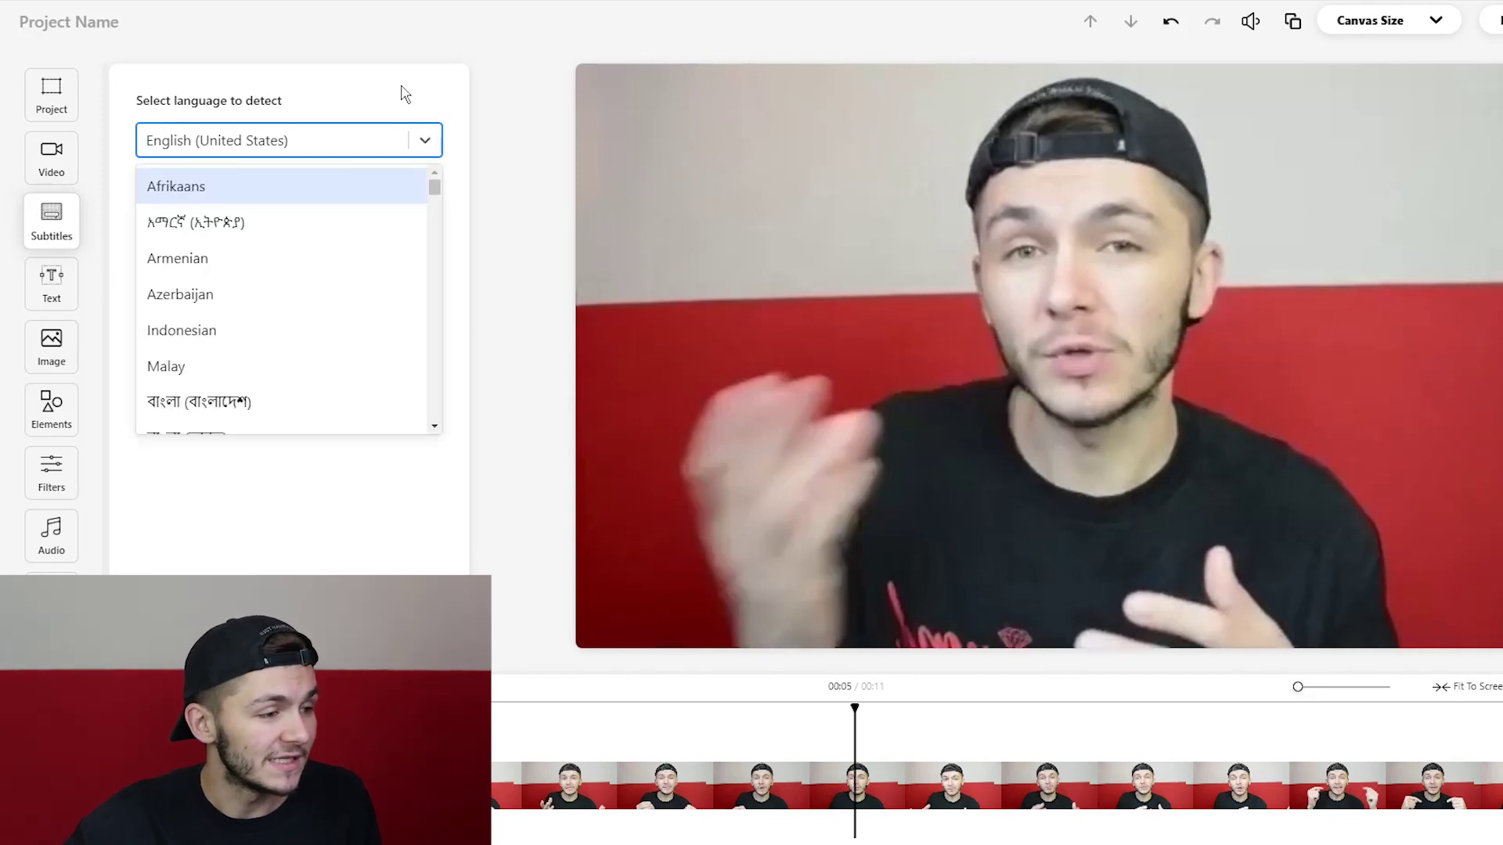
pyautogui.click(401, 92)
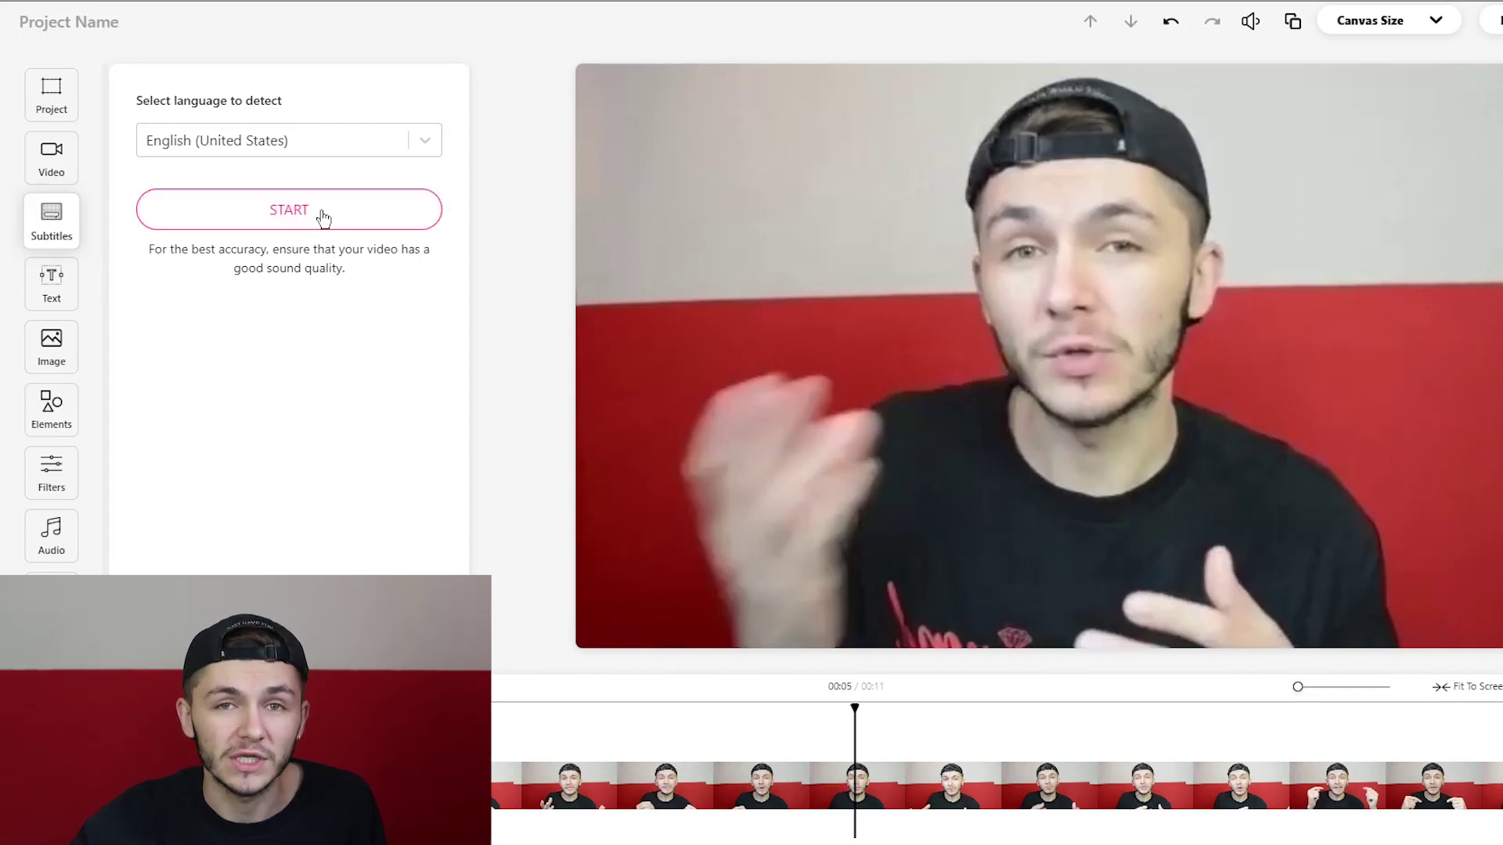
pyautogui.click(321, 213)
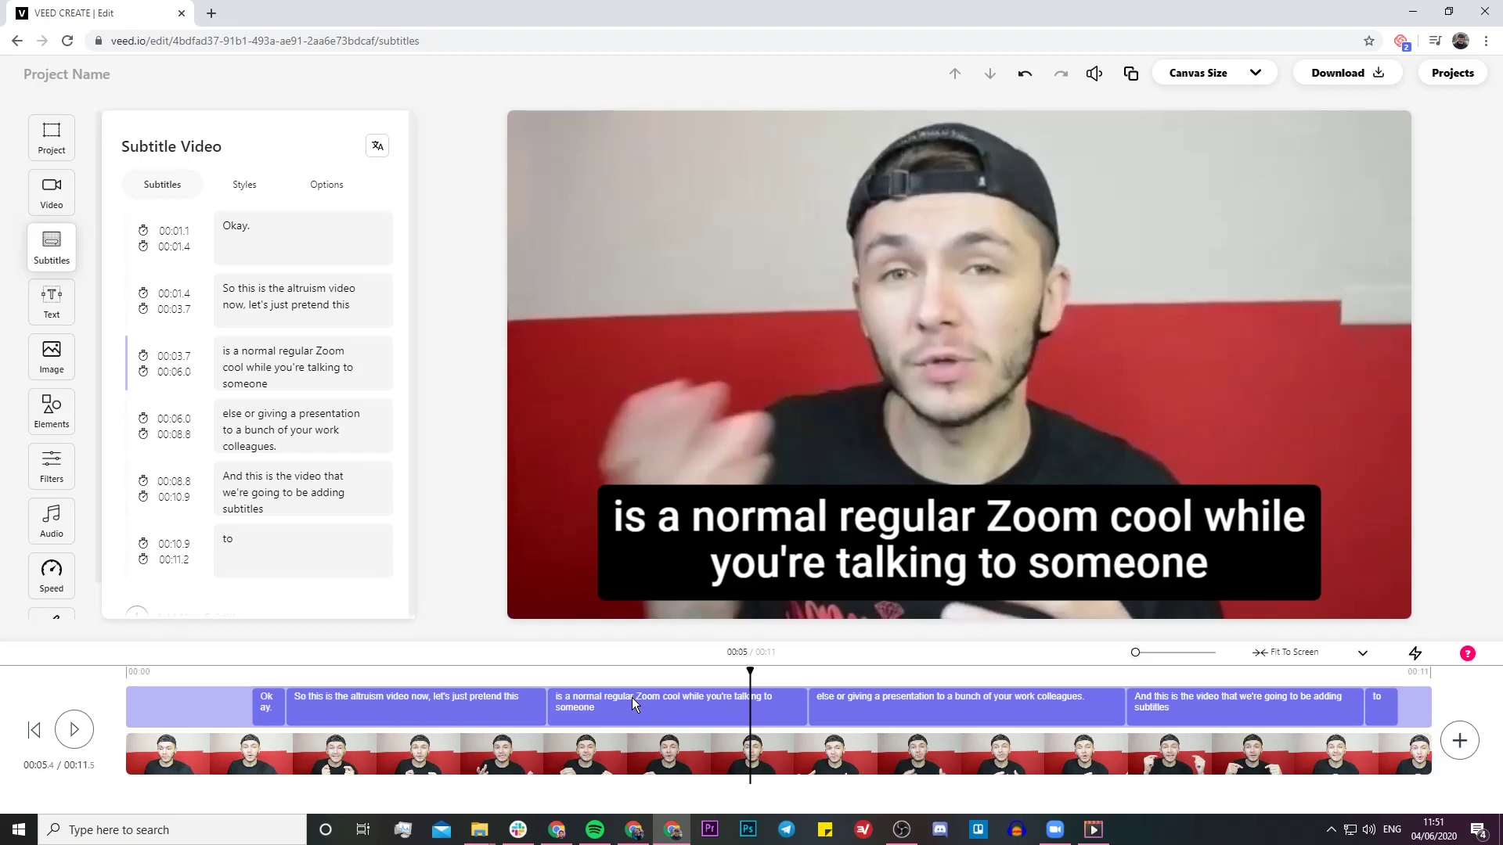
# Step: Replay the video from near the start to review captions, then select the 'altruism' caption
pyautogui.click(224, 673)
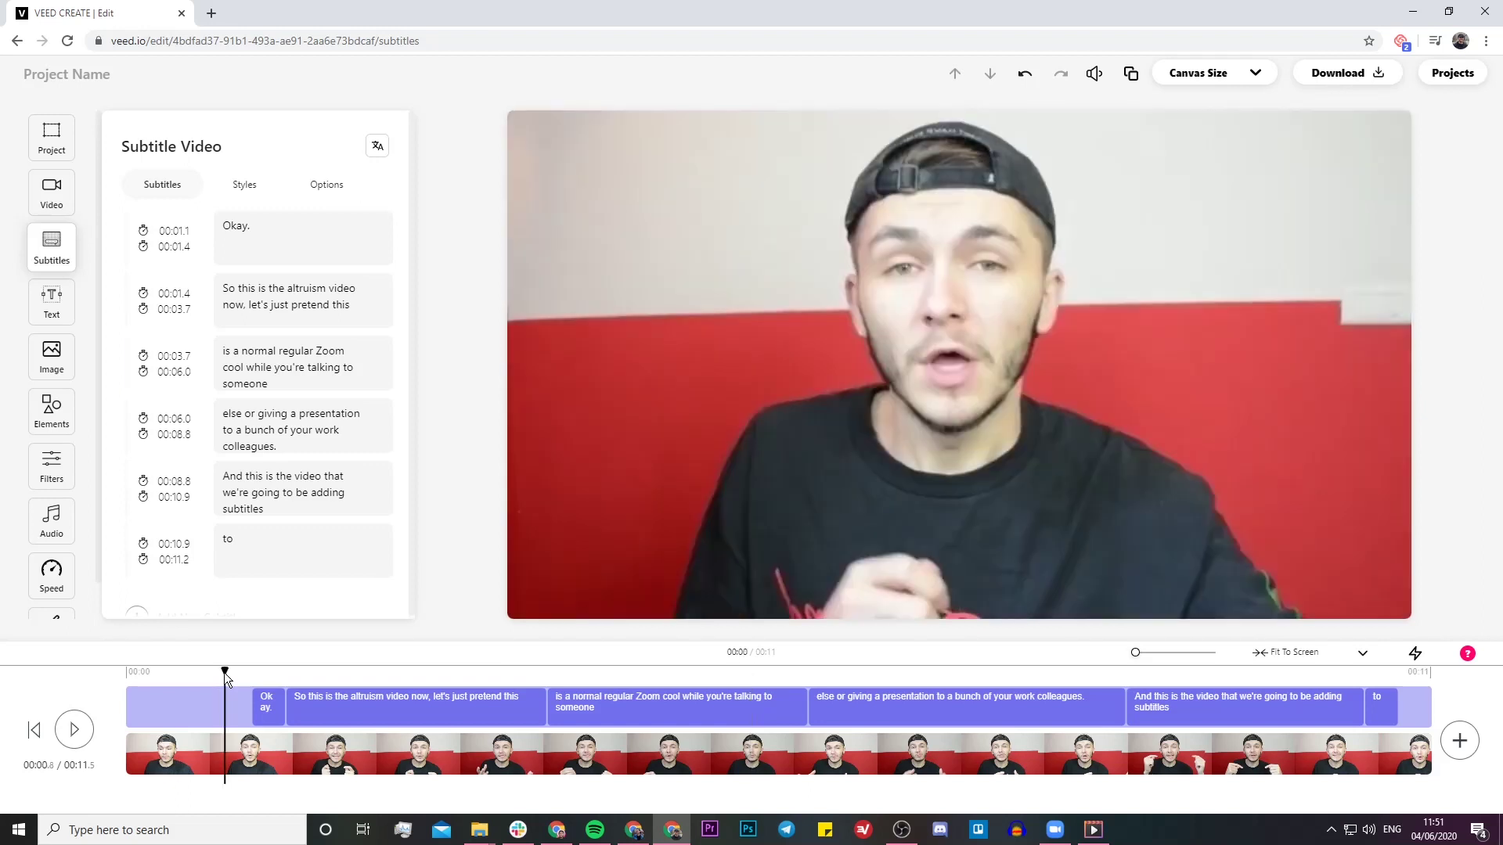
pyautogui.click(76, 731)
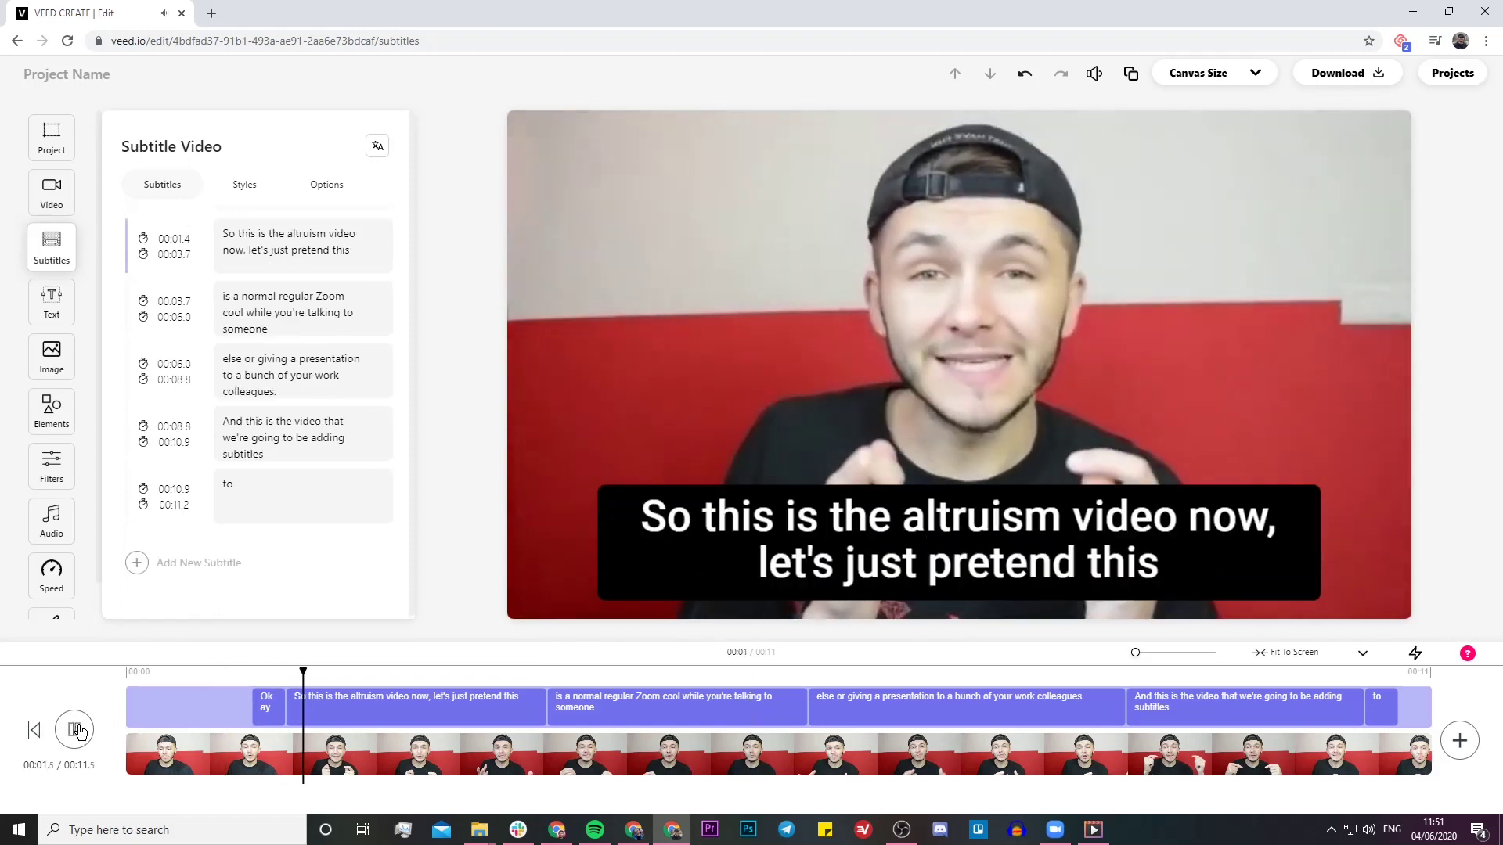
pyautogui.click(77, 730)
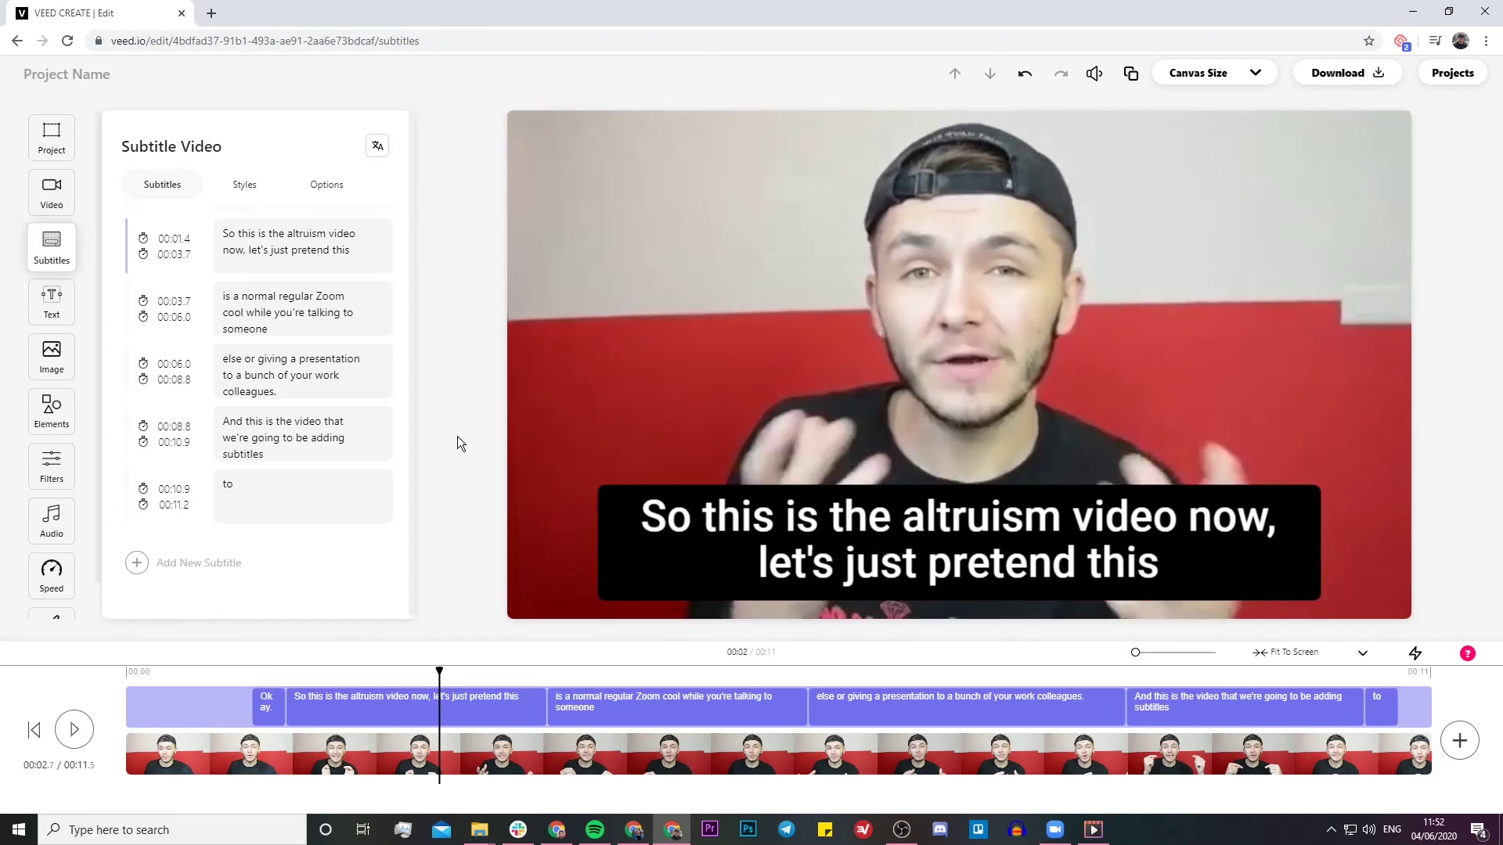
pyautogui.click(281, 251)
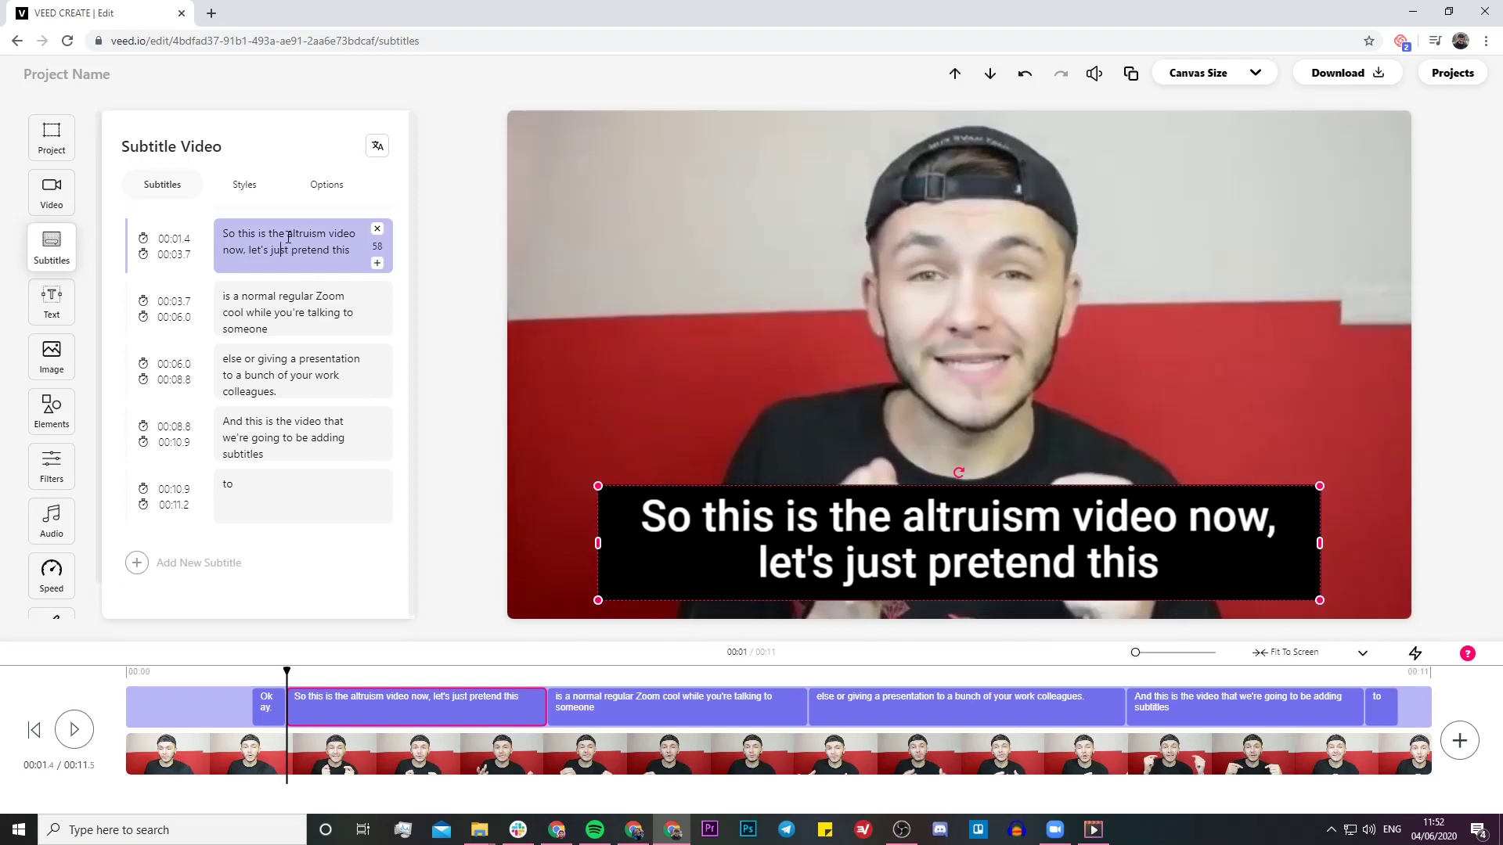
# Step: Replace 'altruism' with 'actual Zoom' in the second caption and replay to check
pyautogui.moveTo(288, 232); pyautogui.dragTo(326, 233)
pyautogui.write('actual ')
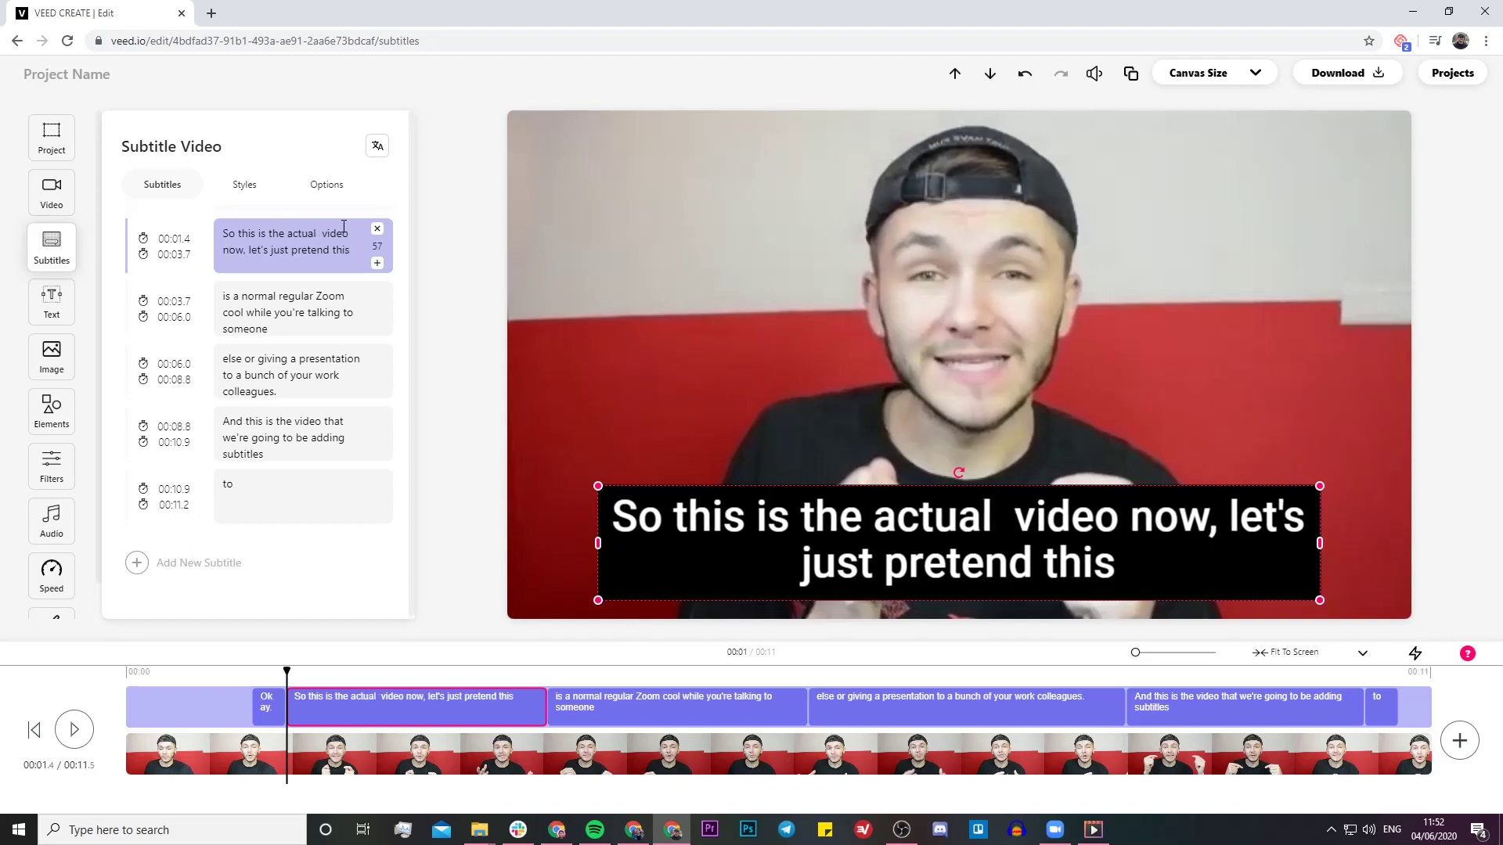
pyautogui.write('Zoom')
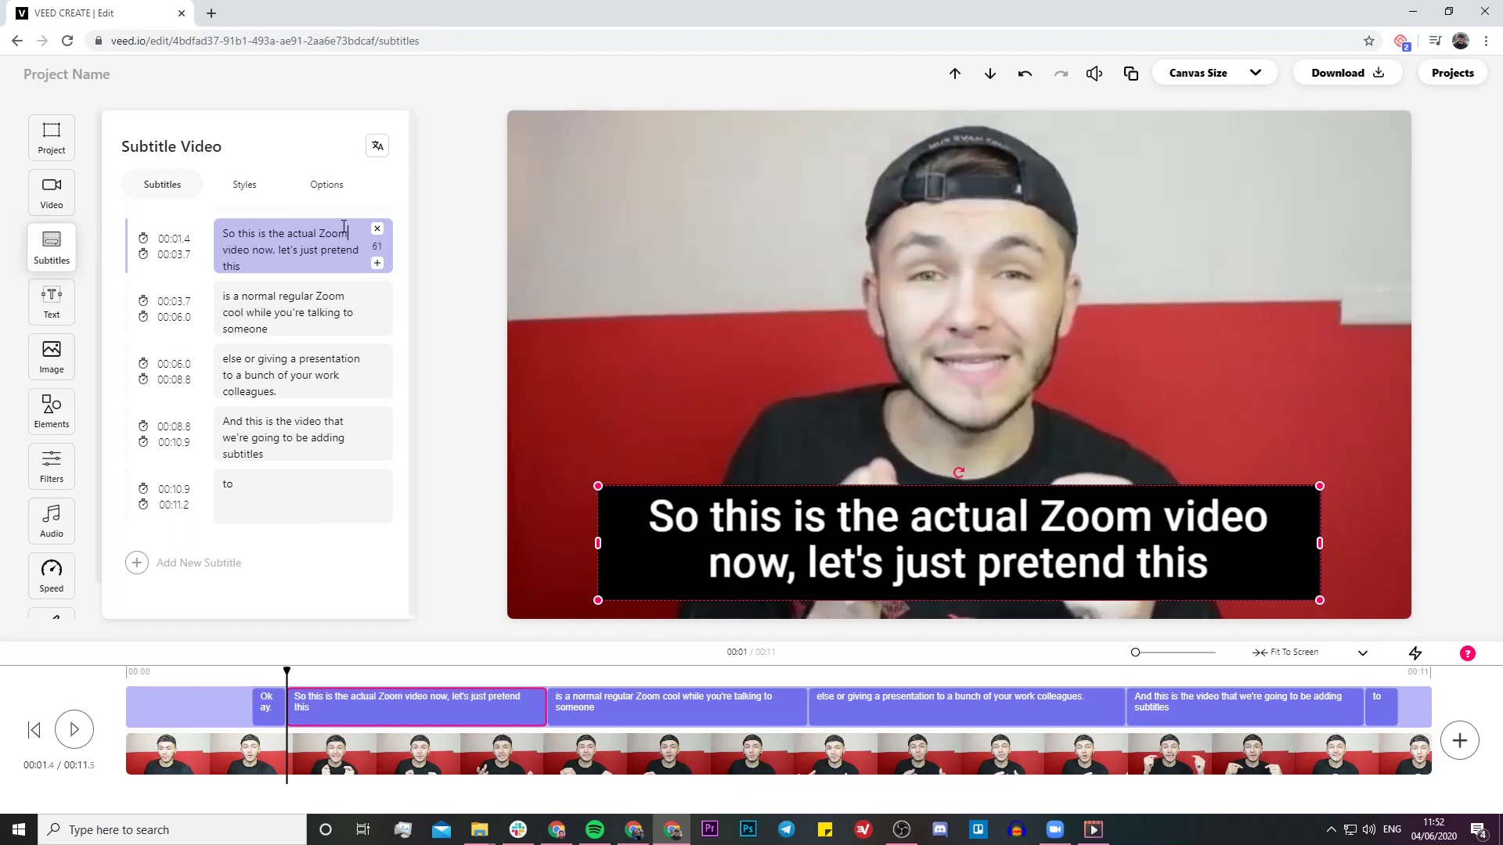
pyautogui.click(262, 671)
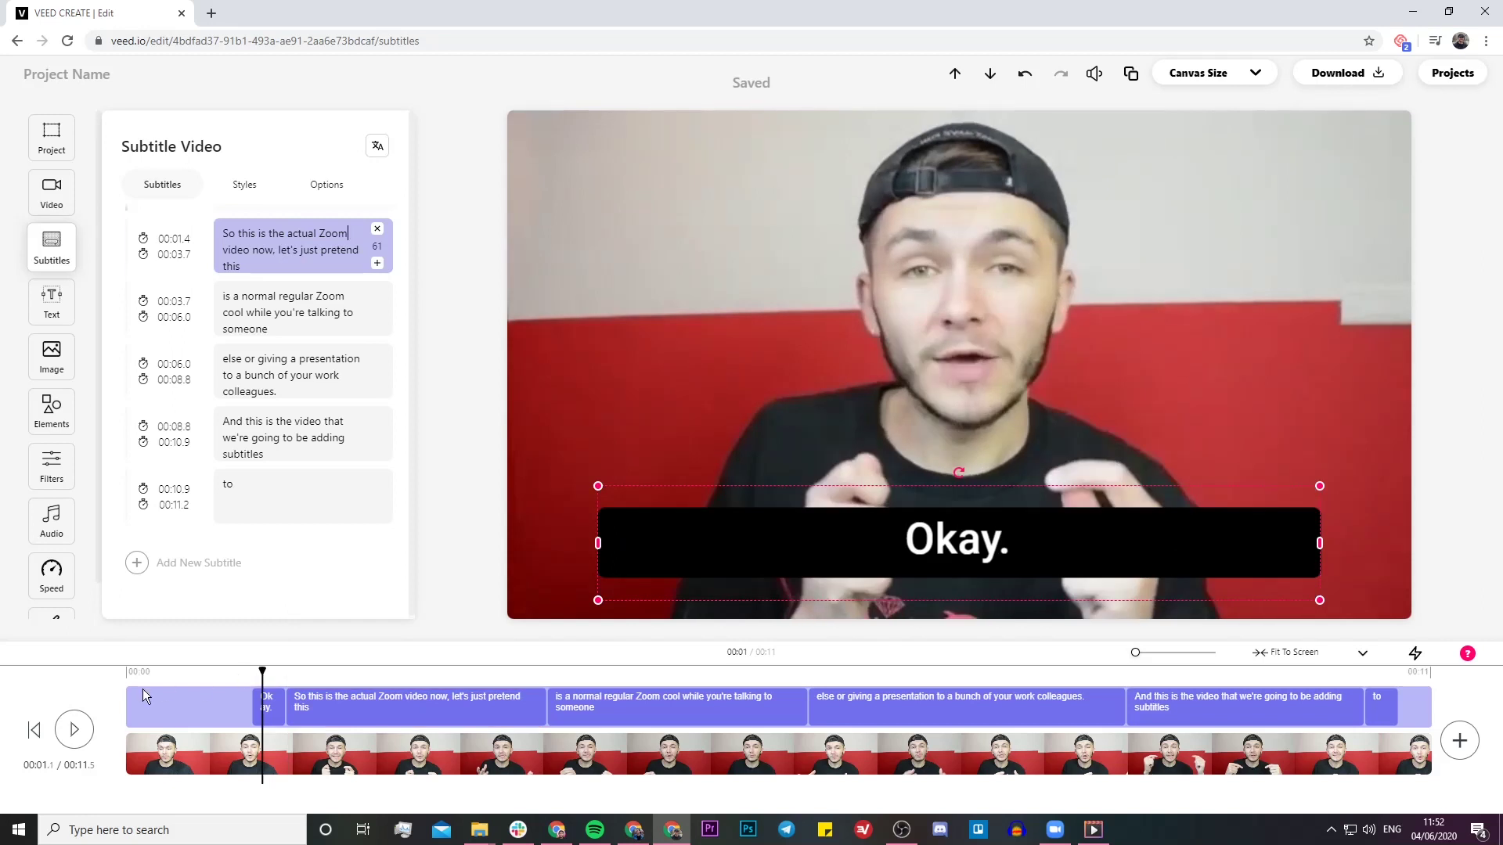
pyautogui.click(75, 730)
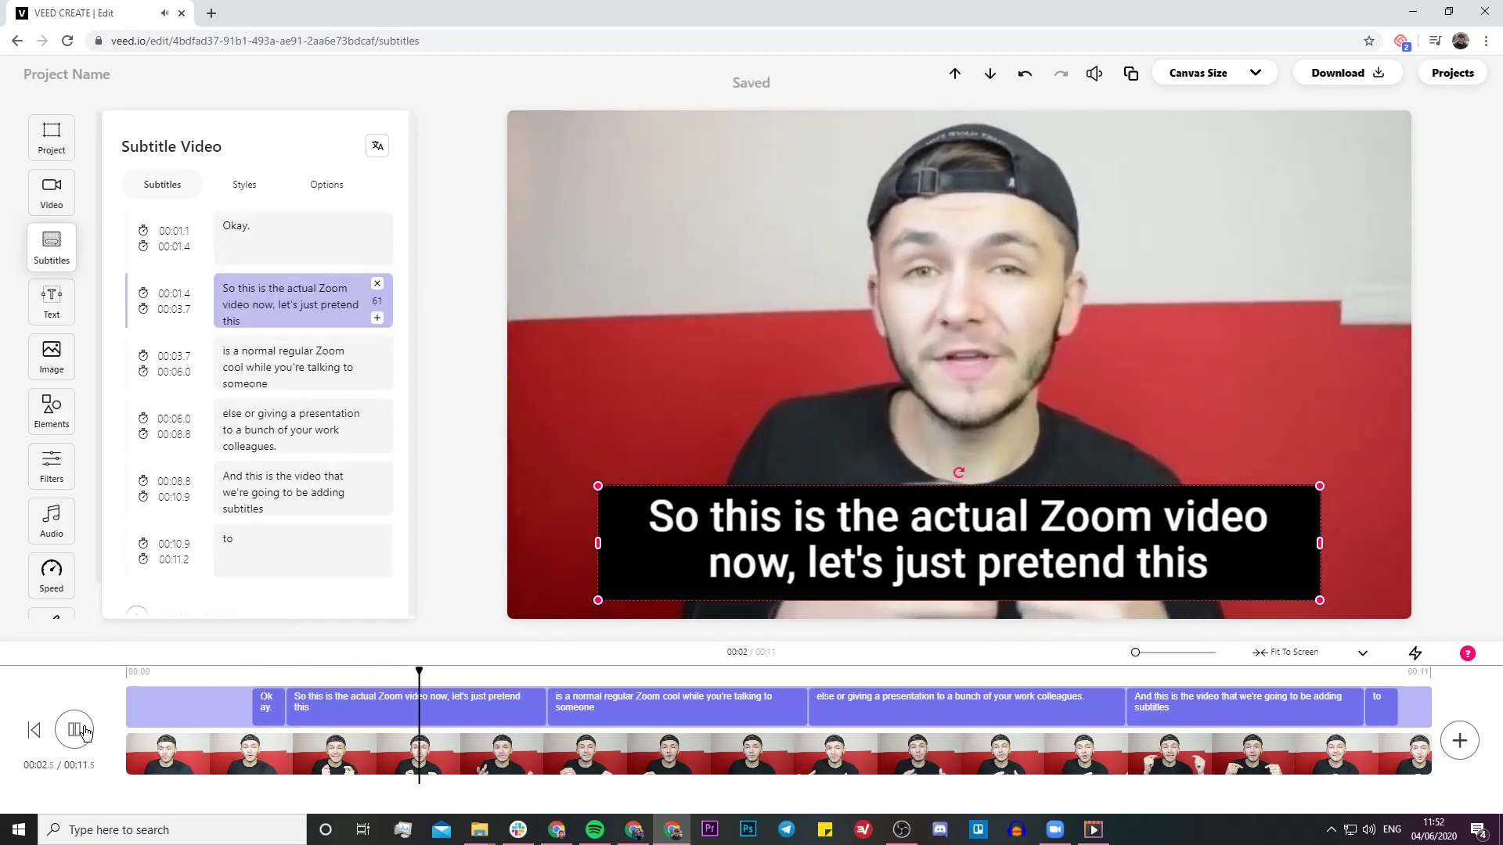
pyautogui.click(84, 732)
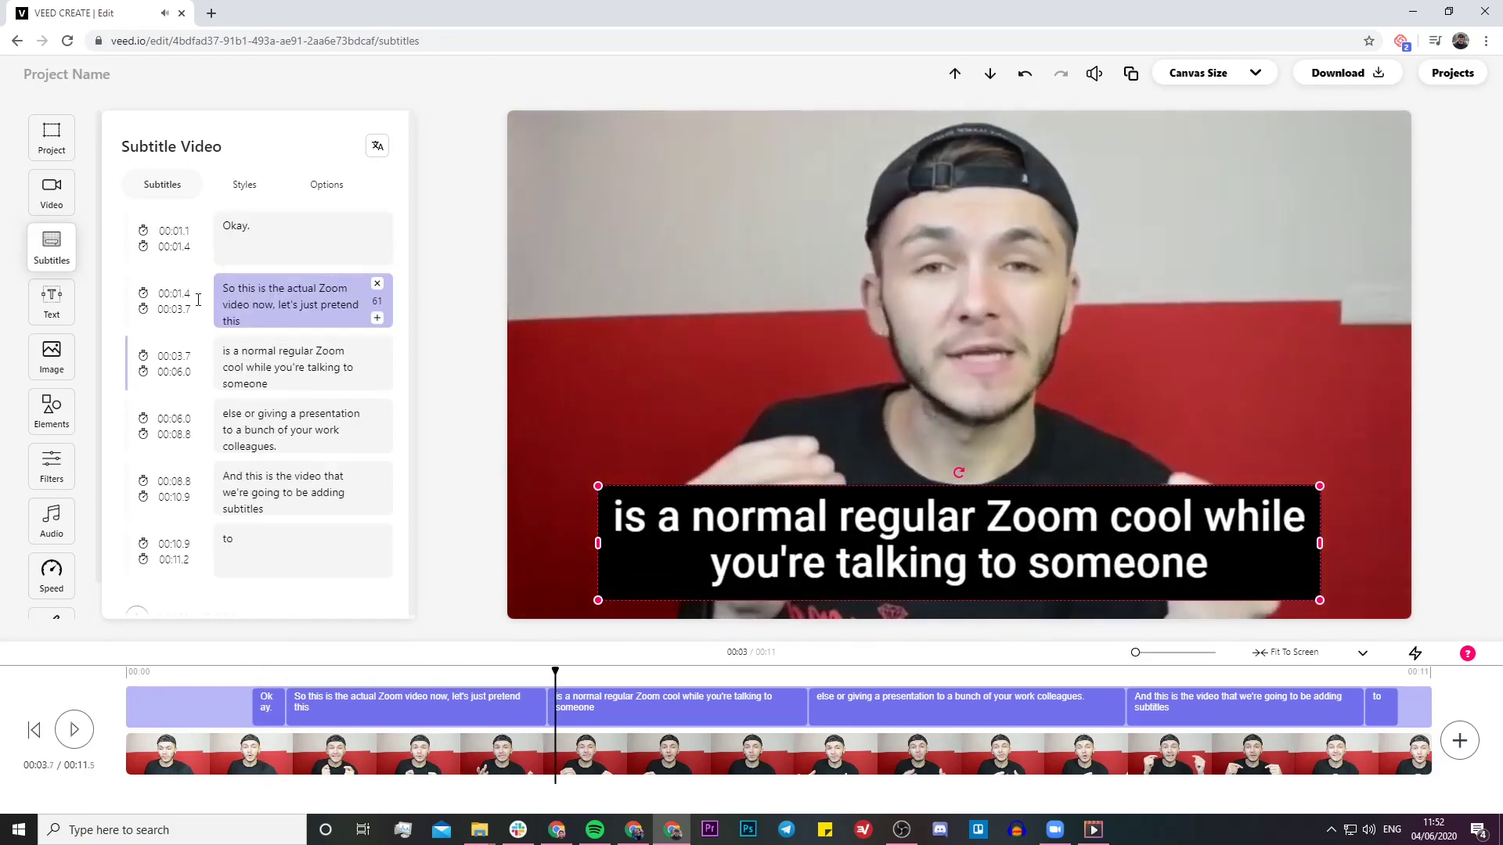
# Step: Move the comma from after 'now' to after 'video' and review the remaining captions
pyautogui.press('BackSpace')
pyautogui.write(',')
pyautogui.click(76, 732)
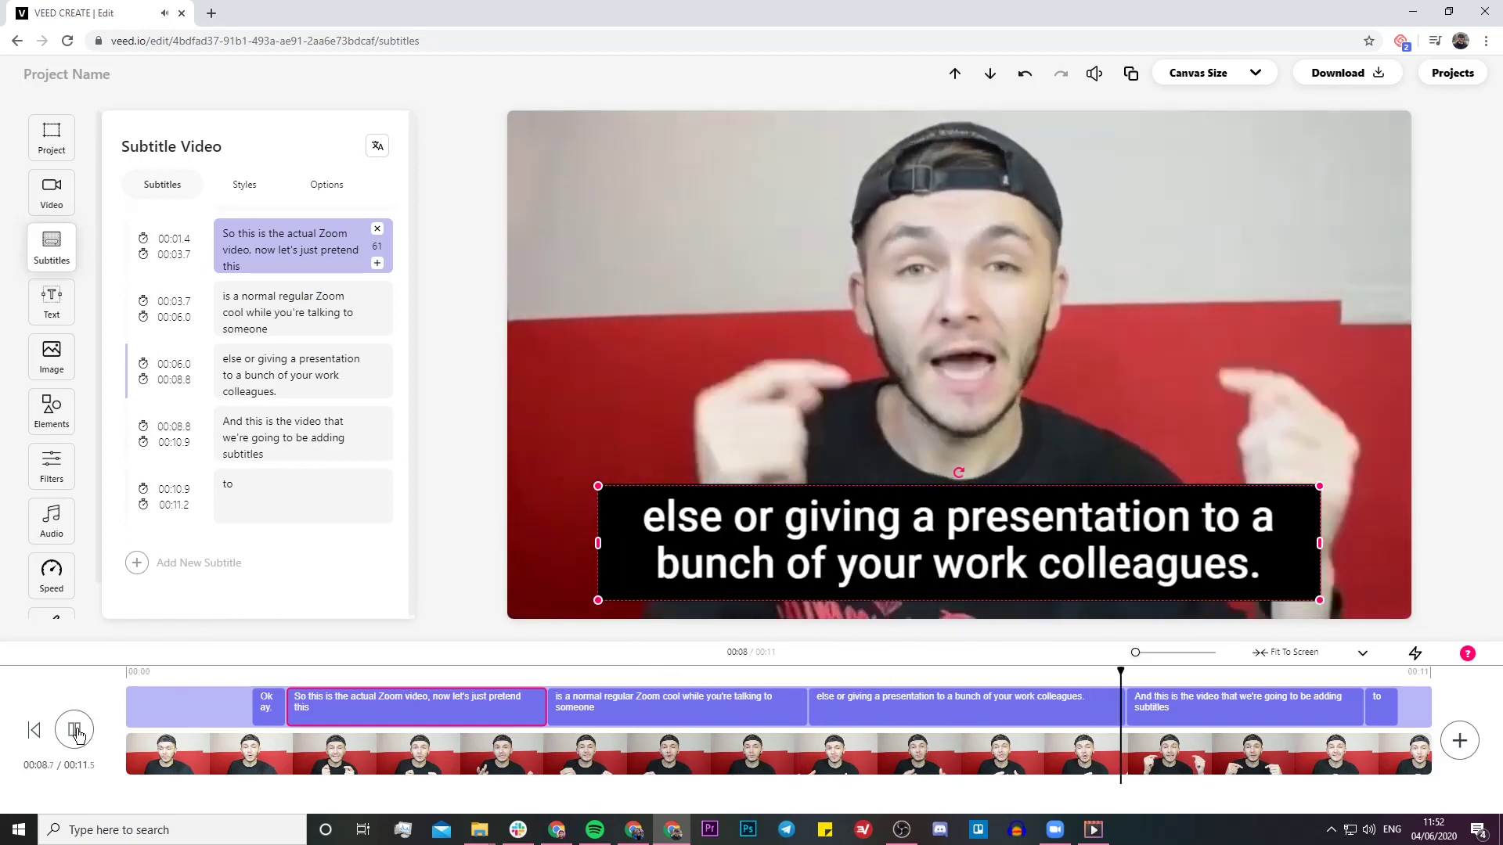
pyautogui.click(74, 730)
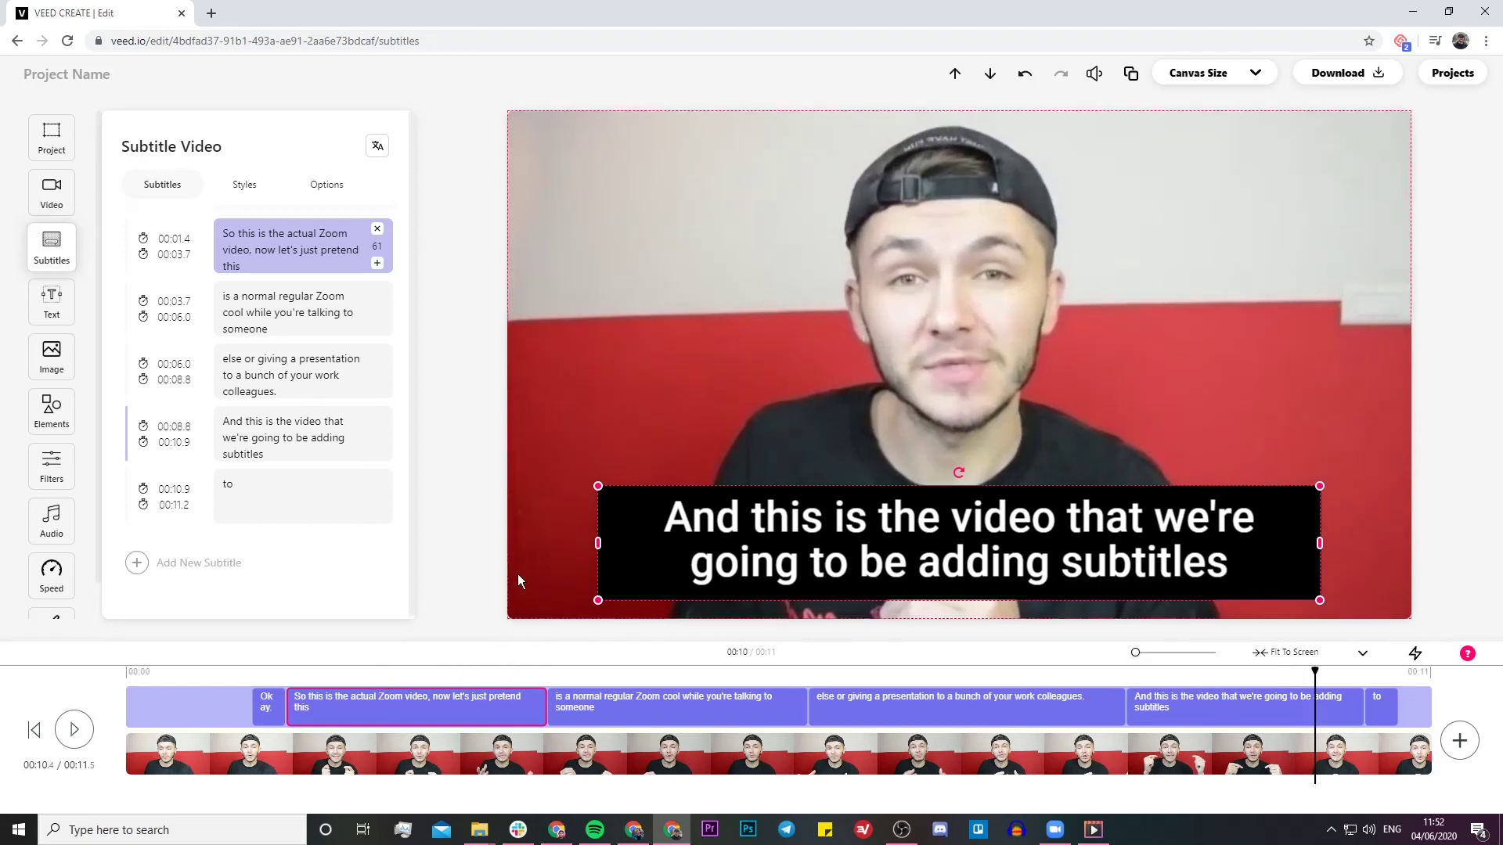
# Step: Check the 'Okay.' caption timing, keeping its start at 00:01.1, then play to verify
pyautogui.click(265, 709)
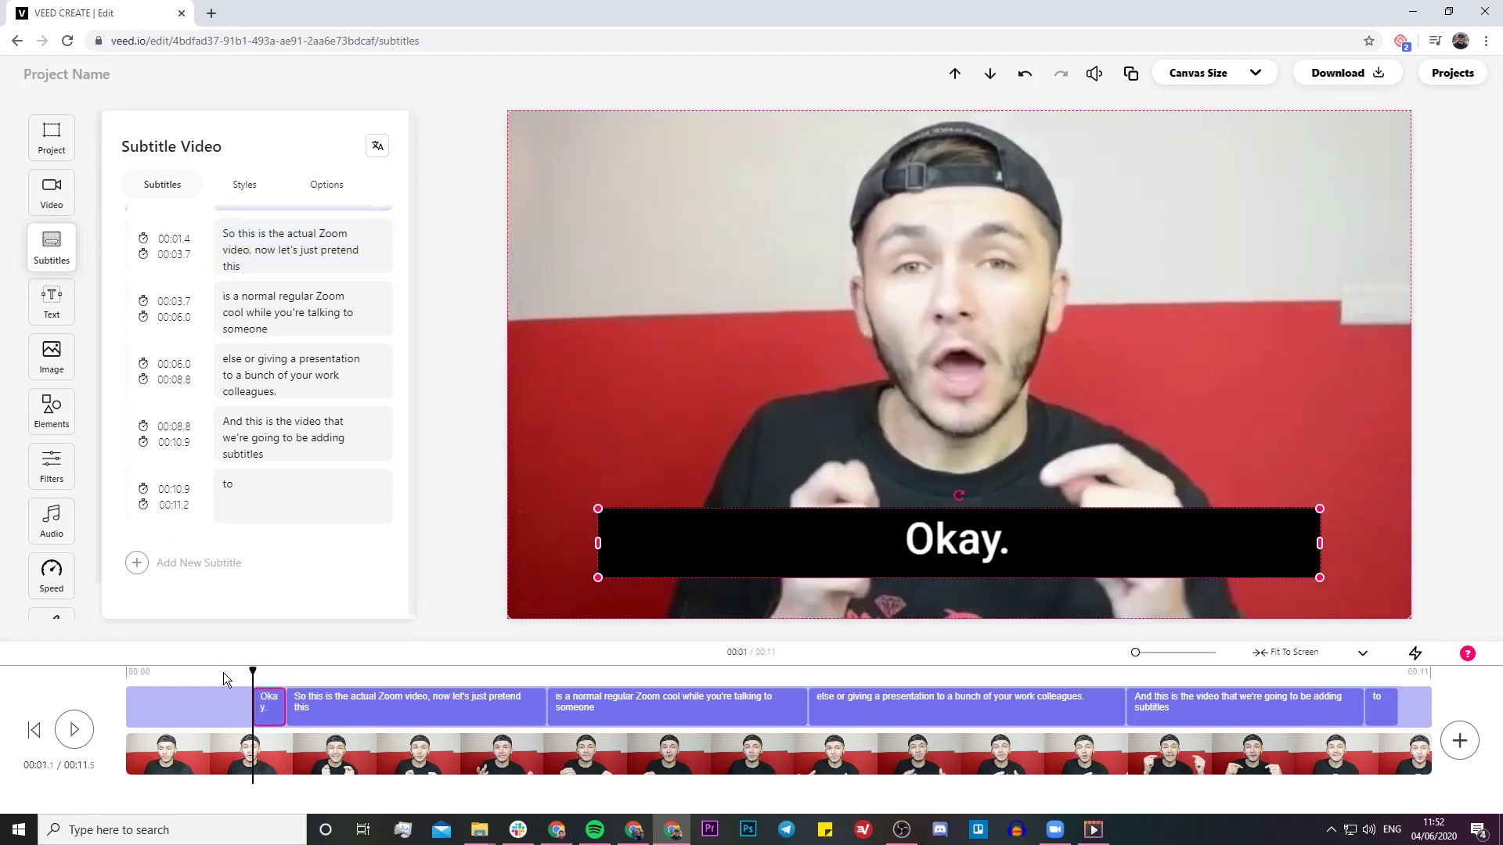
pyautogui.scroll(2, 249, 229)
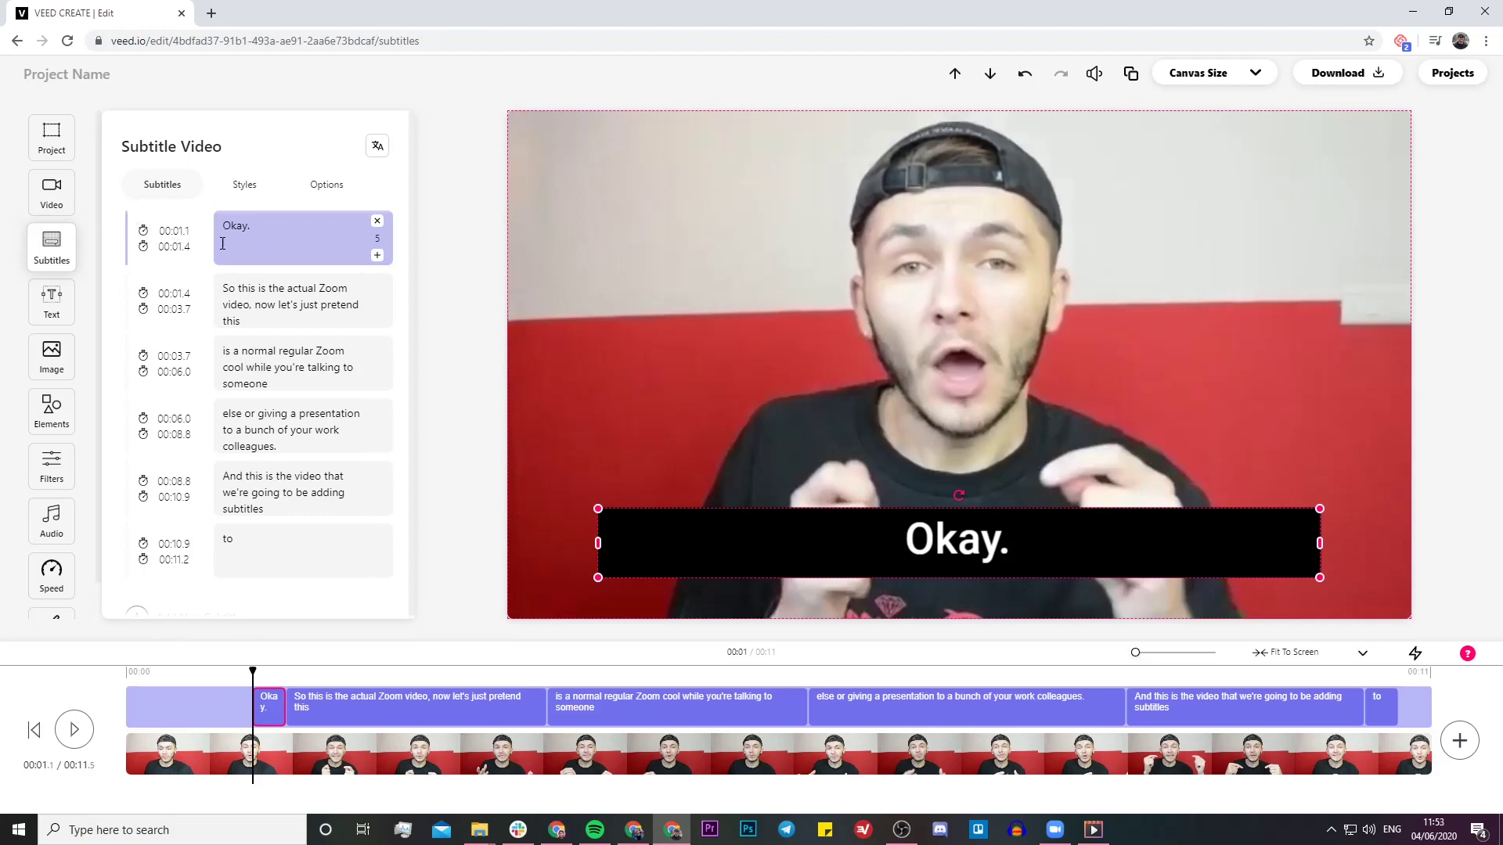
pyautogui.click(189, 670)
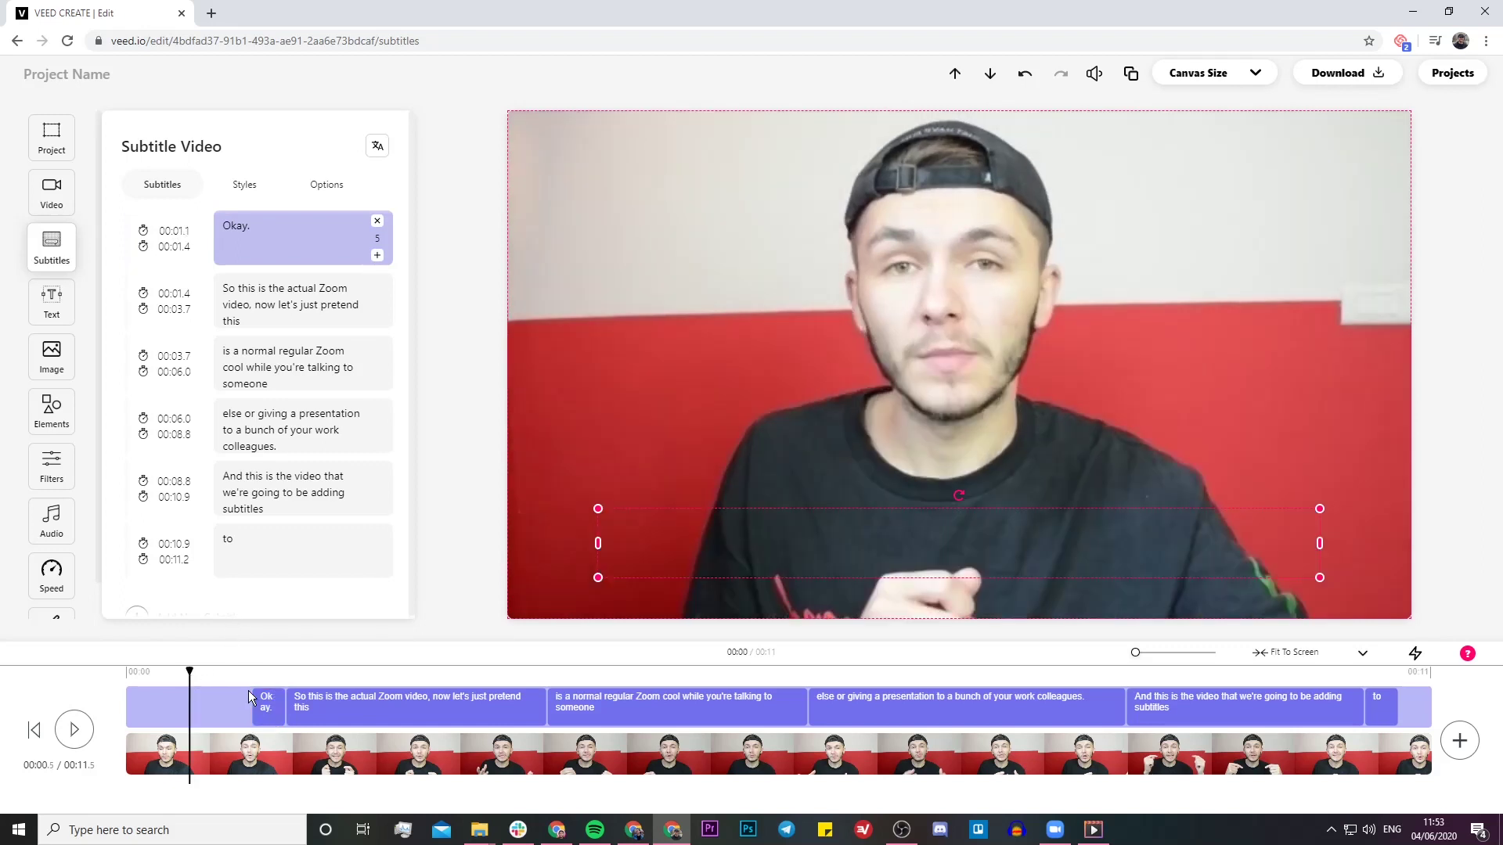
pyautogui.click(143, 231)
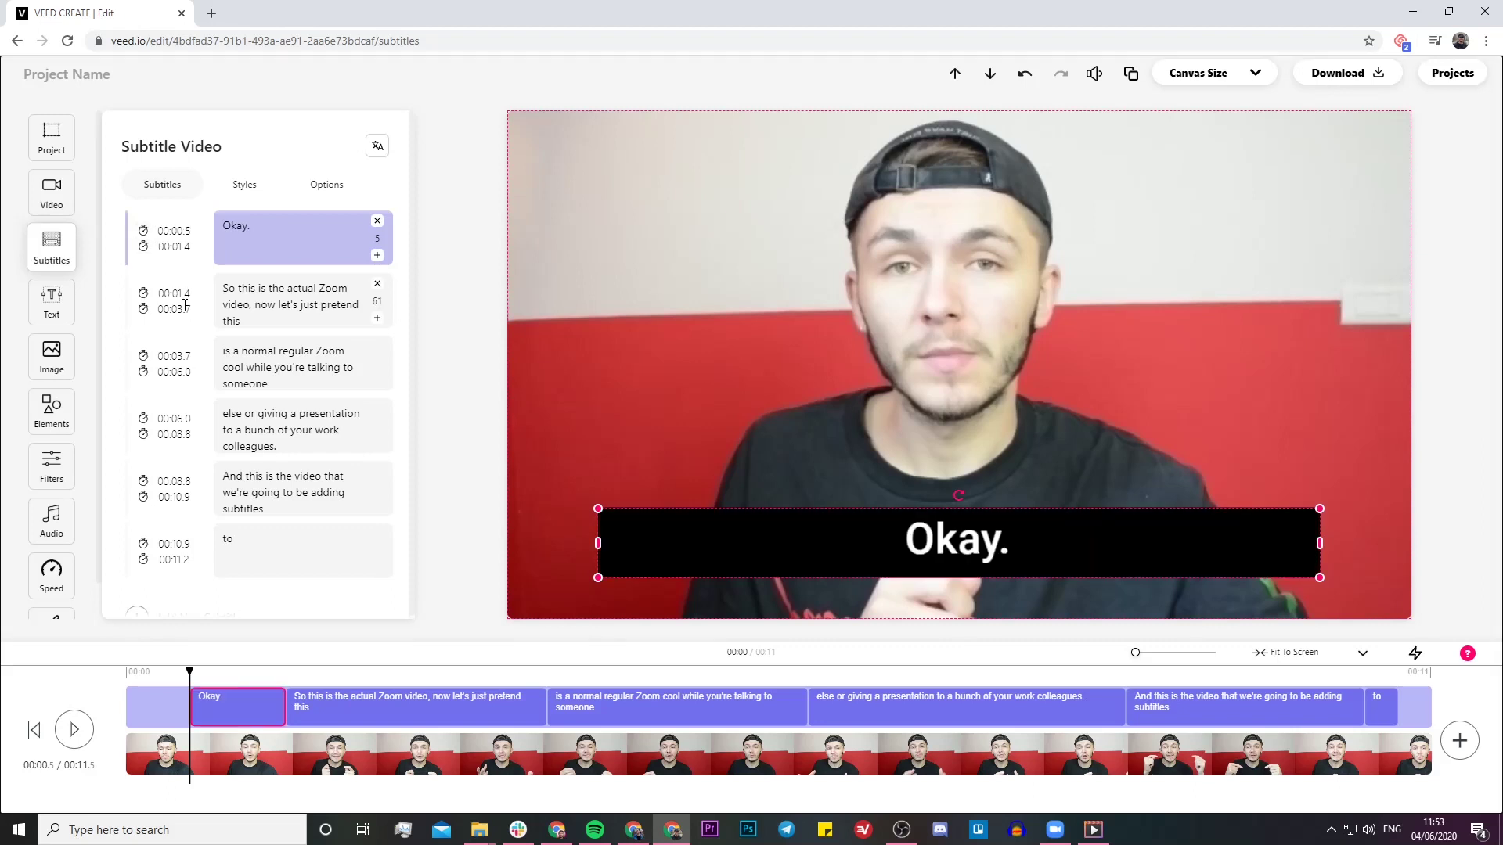
pyautogui.click(183, 232)
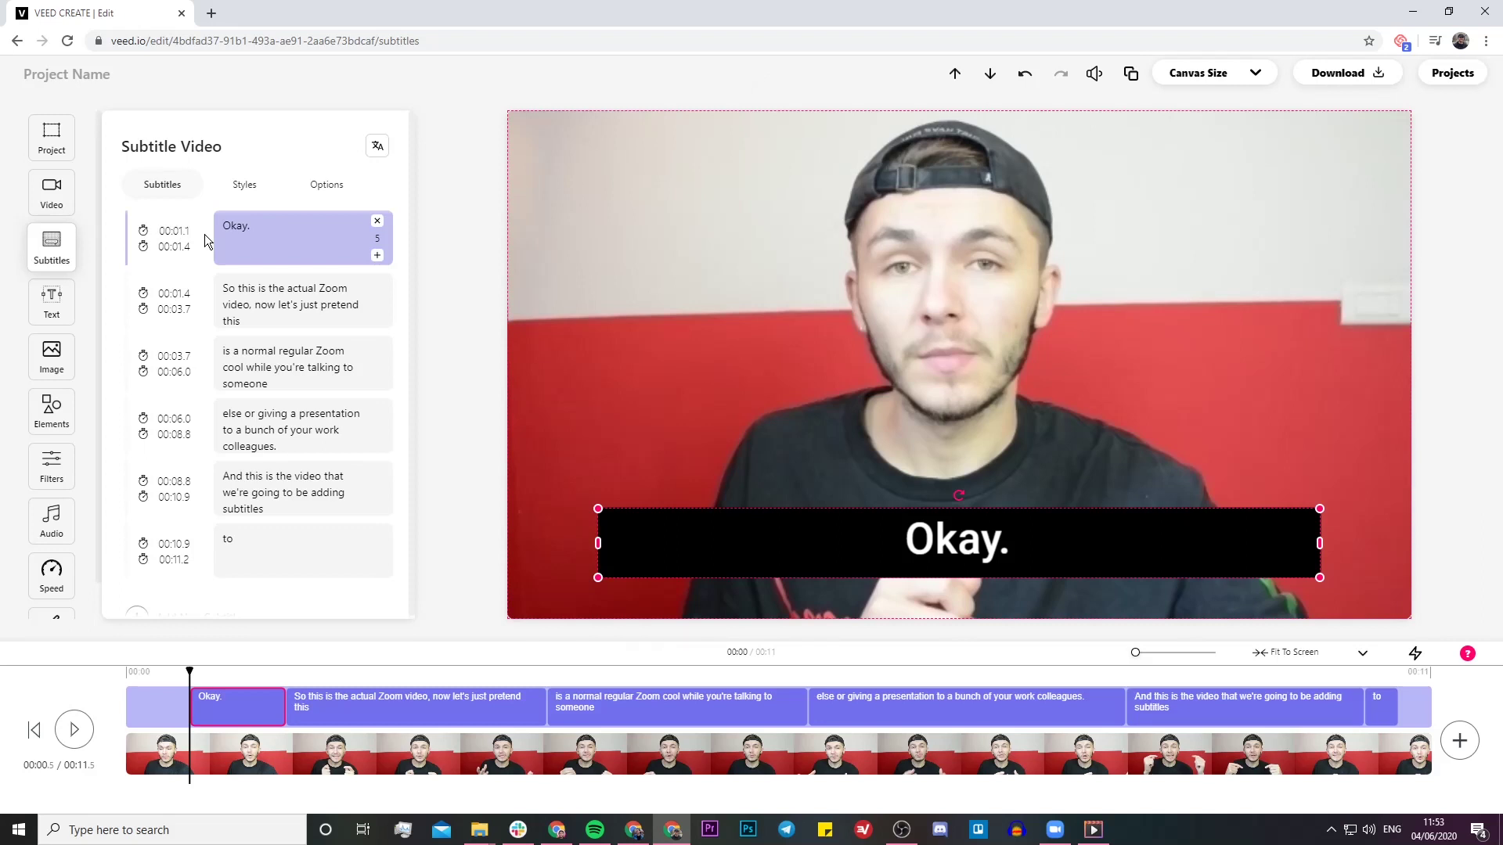
pyautogui.click(191, 248)
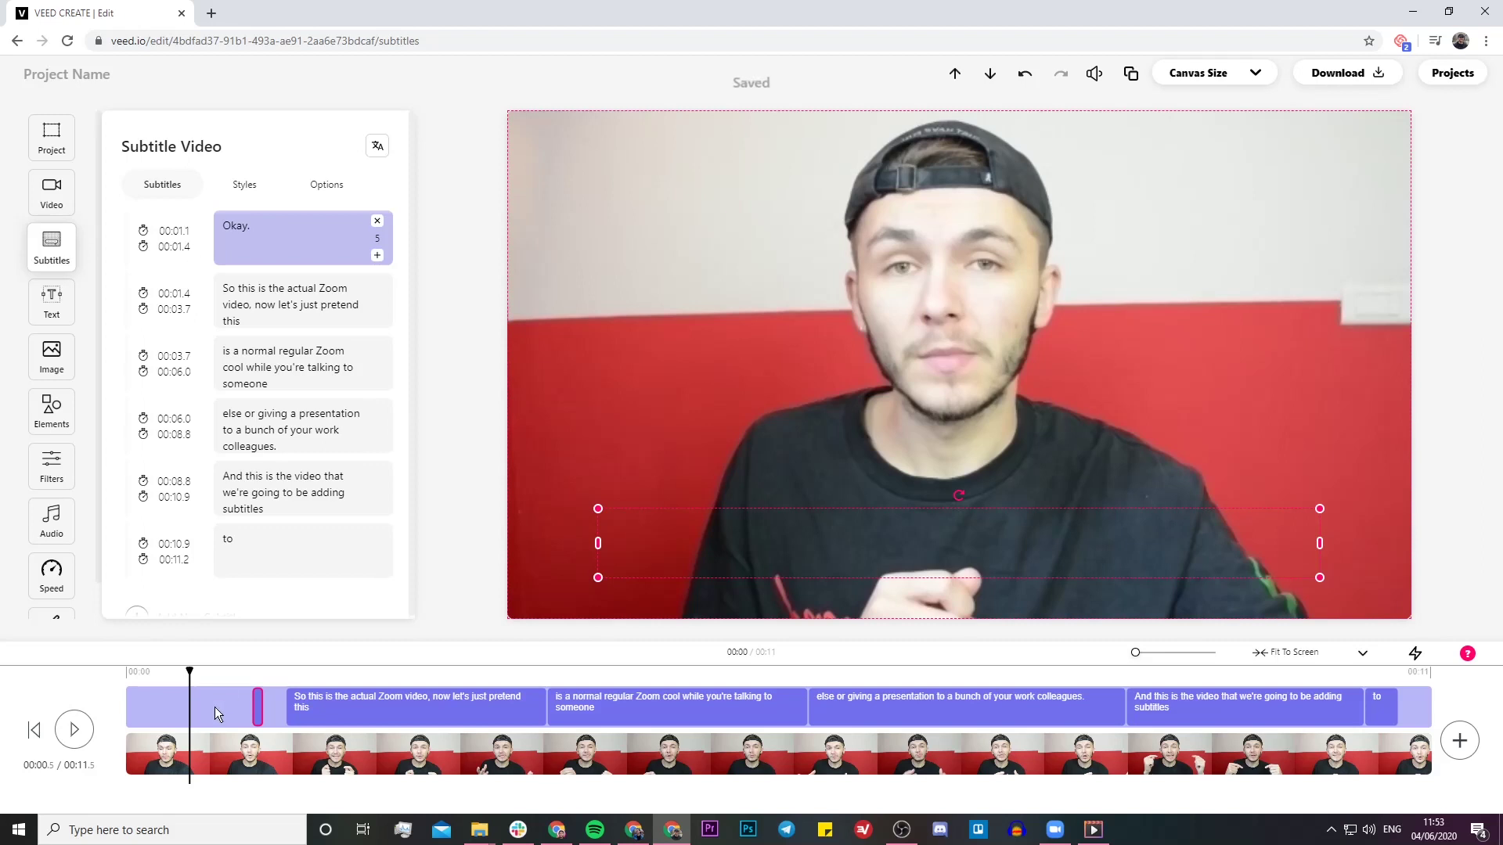
pyautogui.click(76, 734)
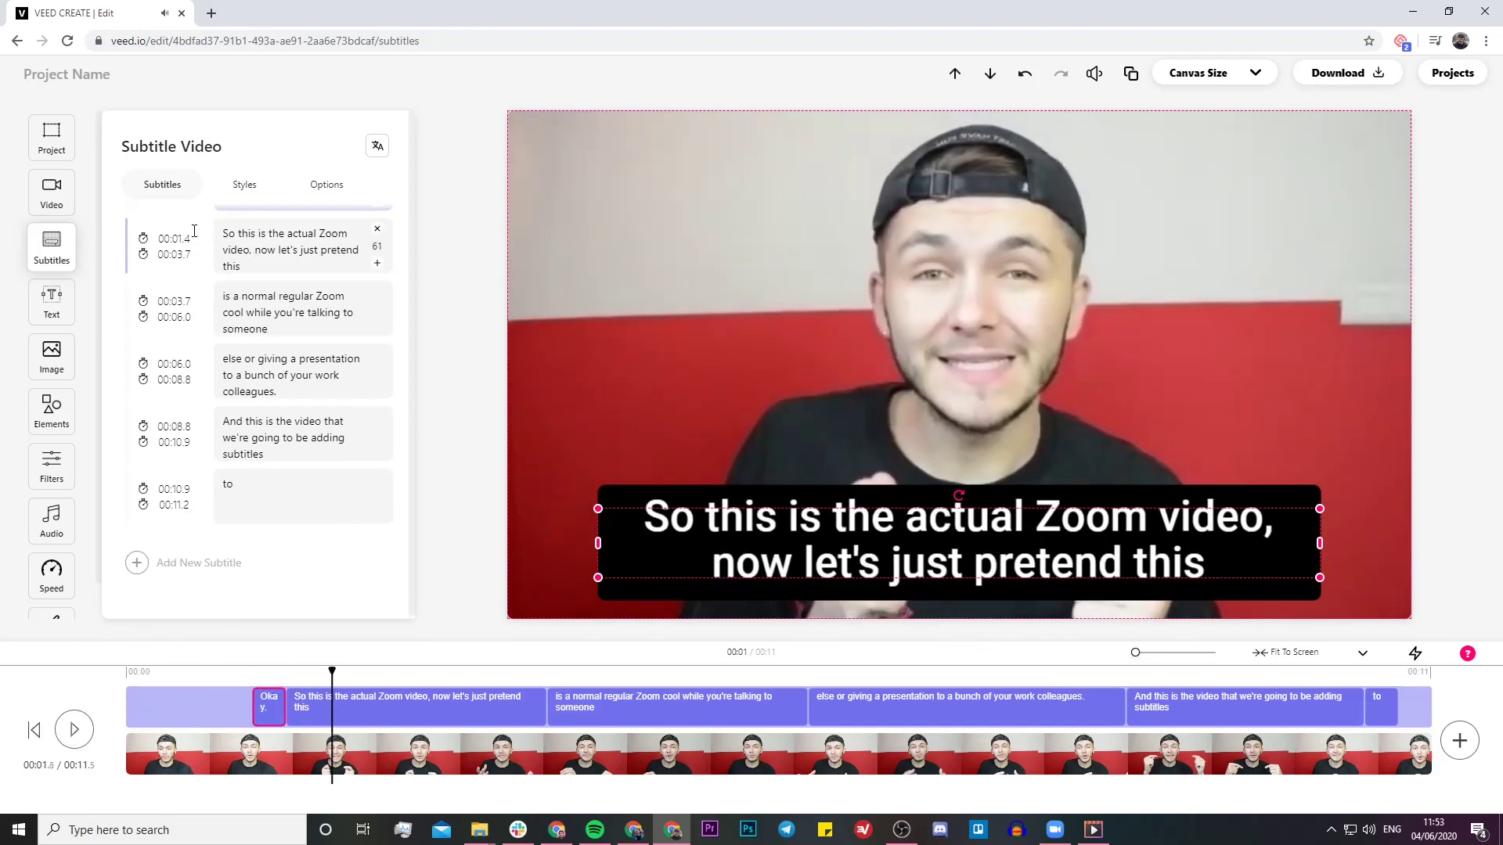
# Step: Try the Drop subtitle style with pink text colour
pyautogui.click(253, 194)
pyautogui.scroll(-1, 217, 427)
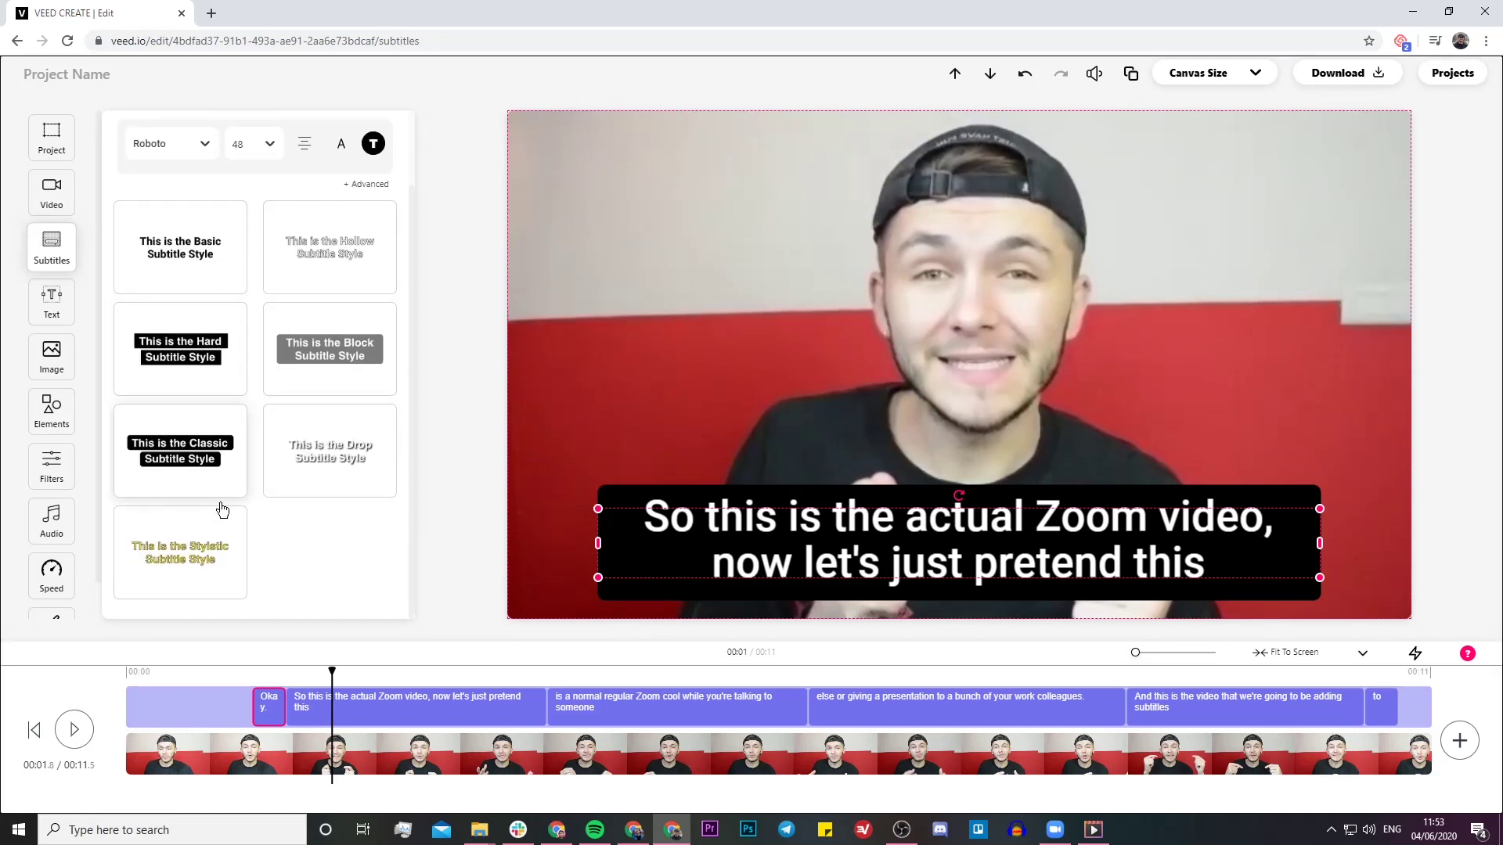
pyautogui.click(310, 474)
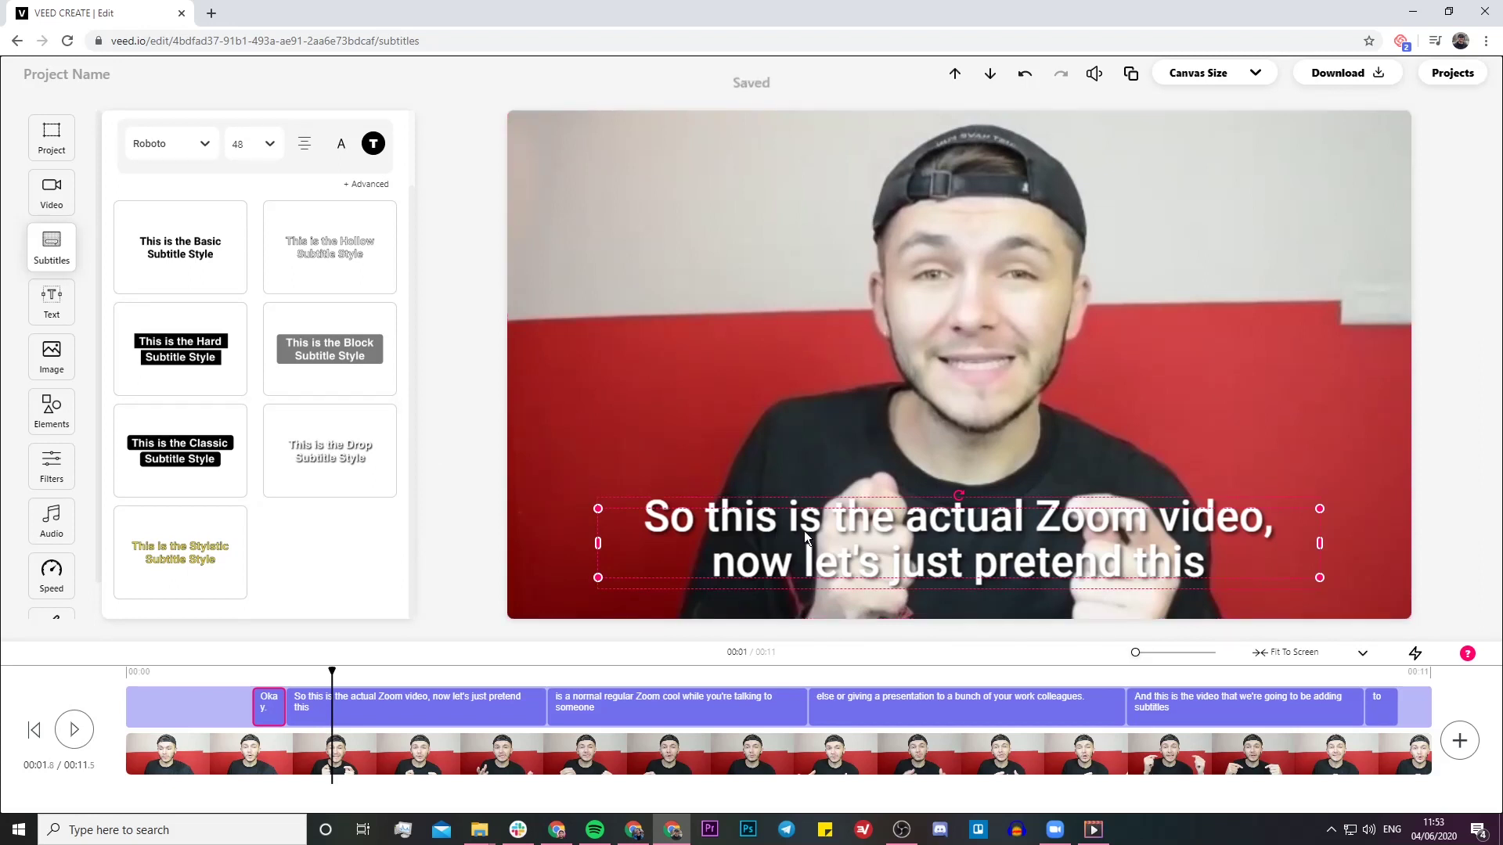
pyautogui.scroll(1, 402, 412)
pyautogui.click(373, 231)
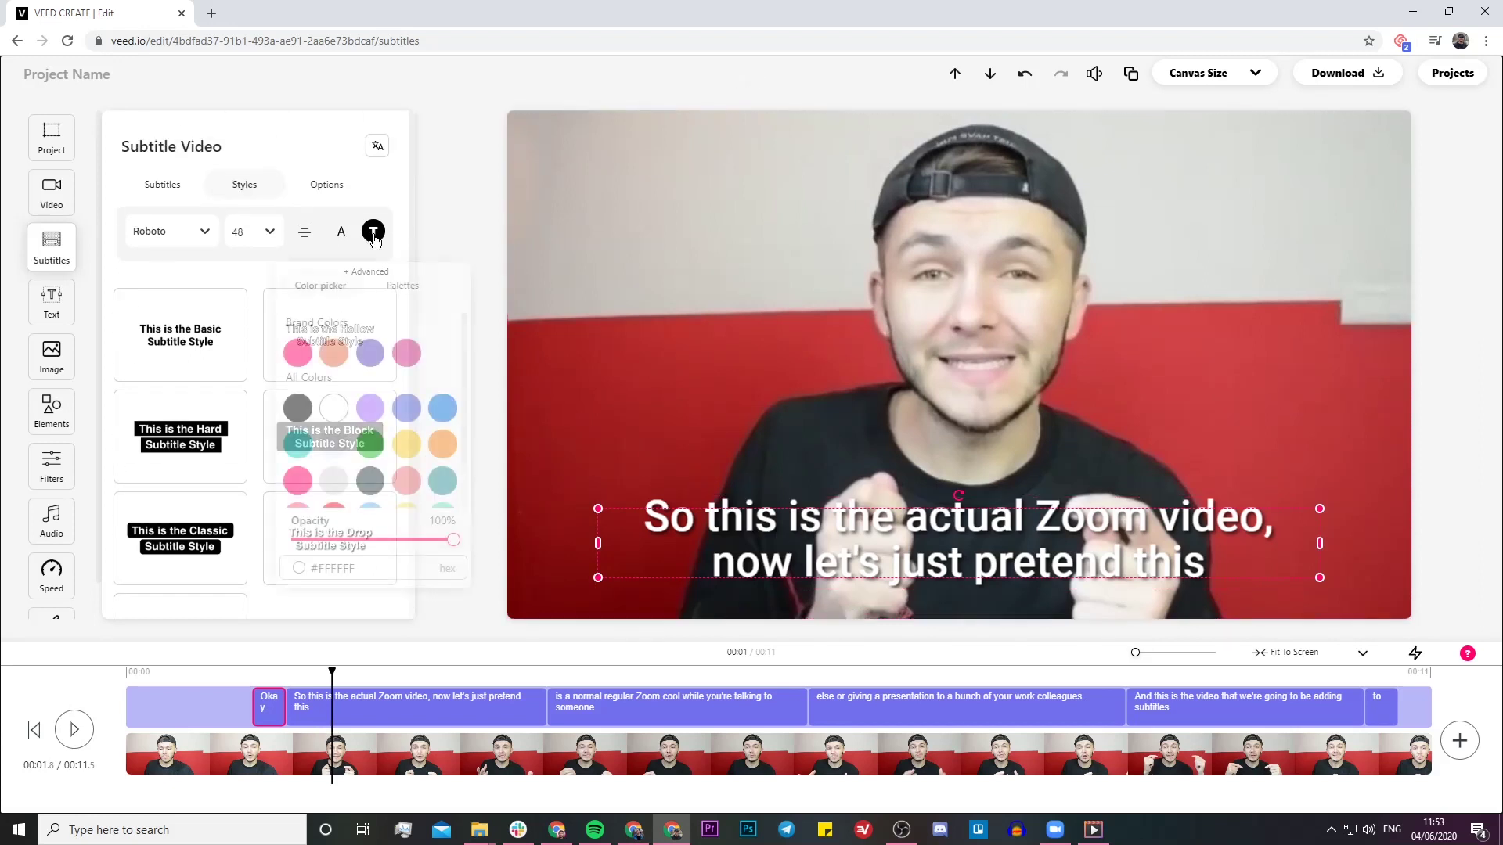
pyautogui.click(305, 357)
# Step: Try Basic, Hard, Block and Hollow styles, italic and white outline, then choose Stylistic
pyautogui.click(200, 365)
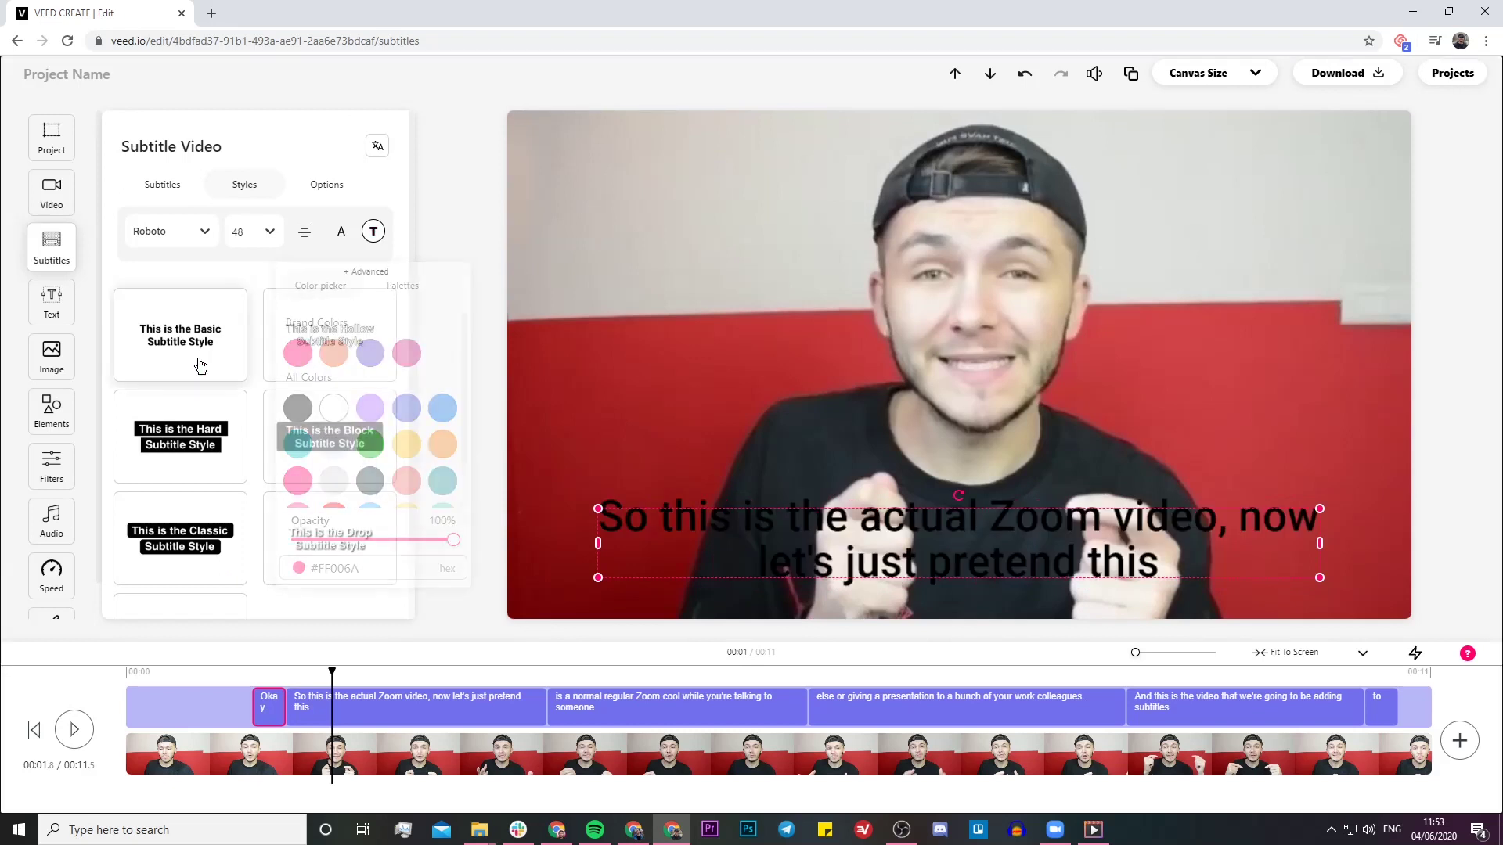
pyautogui.click(196, 430)
pyautogui.click(344, 427)
pyautogui.click(303, 335)
pyautogui.click(341, 232)
pyautogui.click(373, 231)
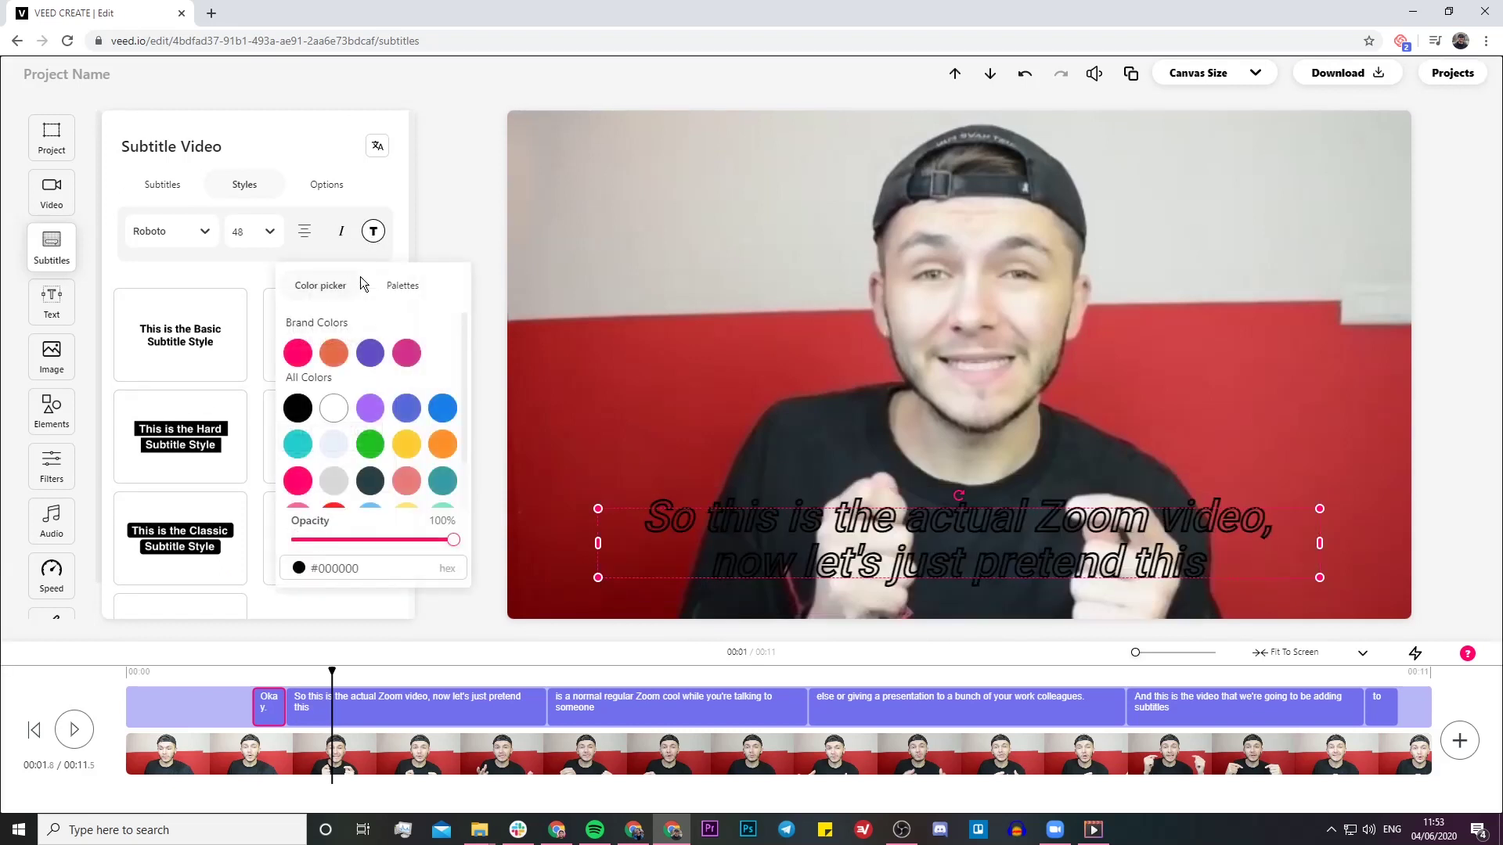
pyautogui.click(348, 412)
pyautogui.click(201, 426)
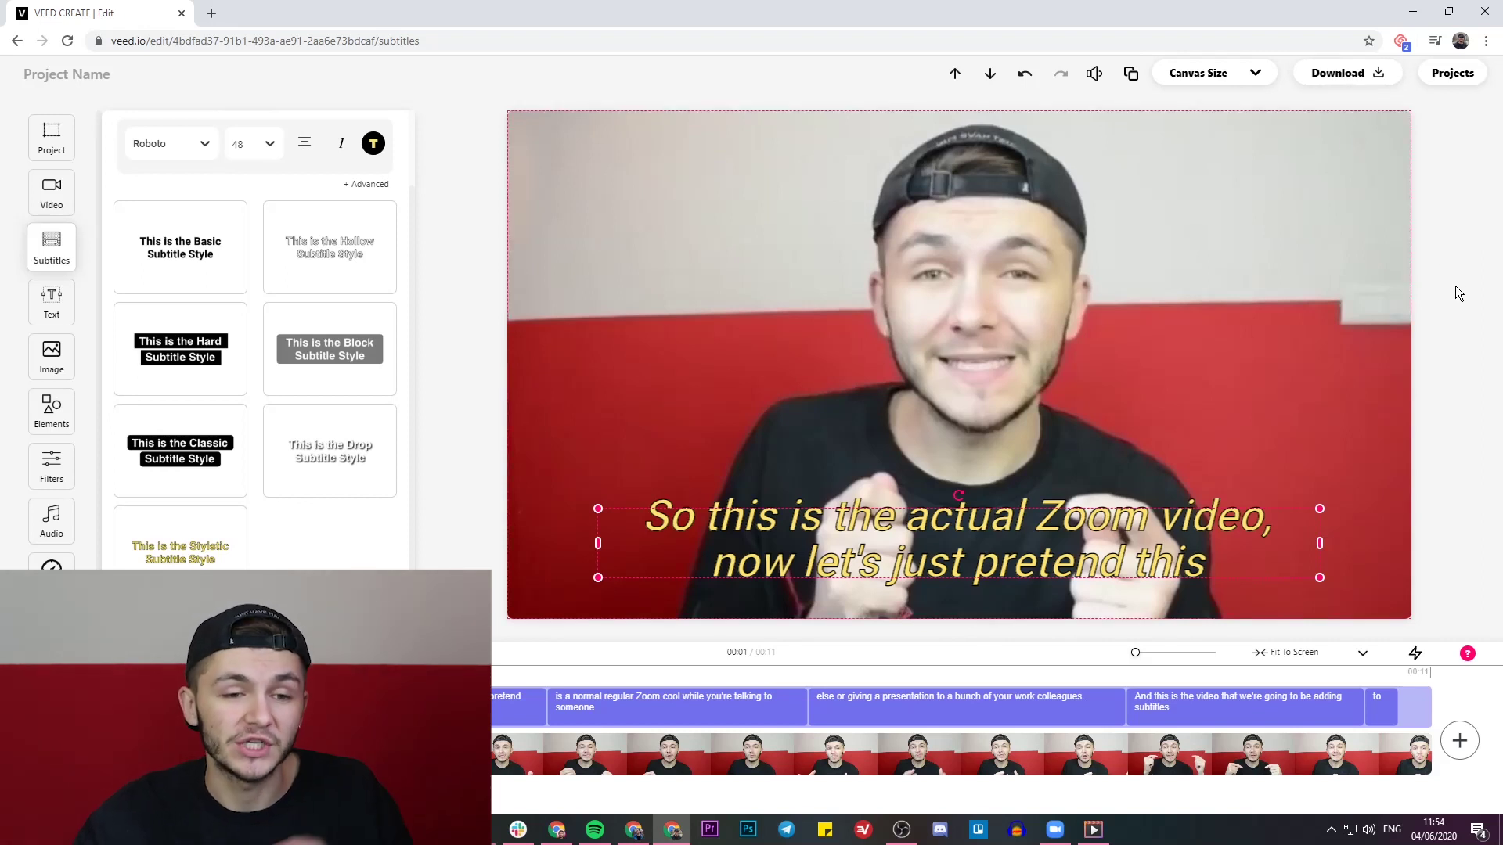
# Step: Set the canvas to Square (1:1) and enlarge the video across its upper part
pyautogui.click(1257, 73)
pyautogui.scroll(-2, 1232, 172)
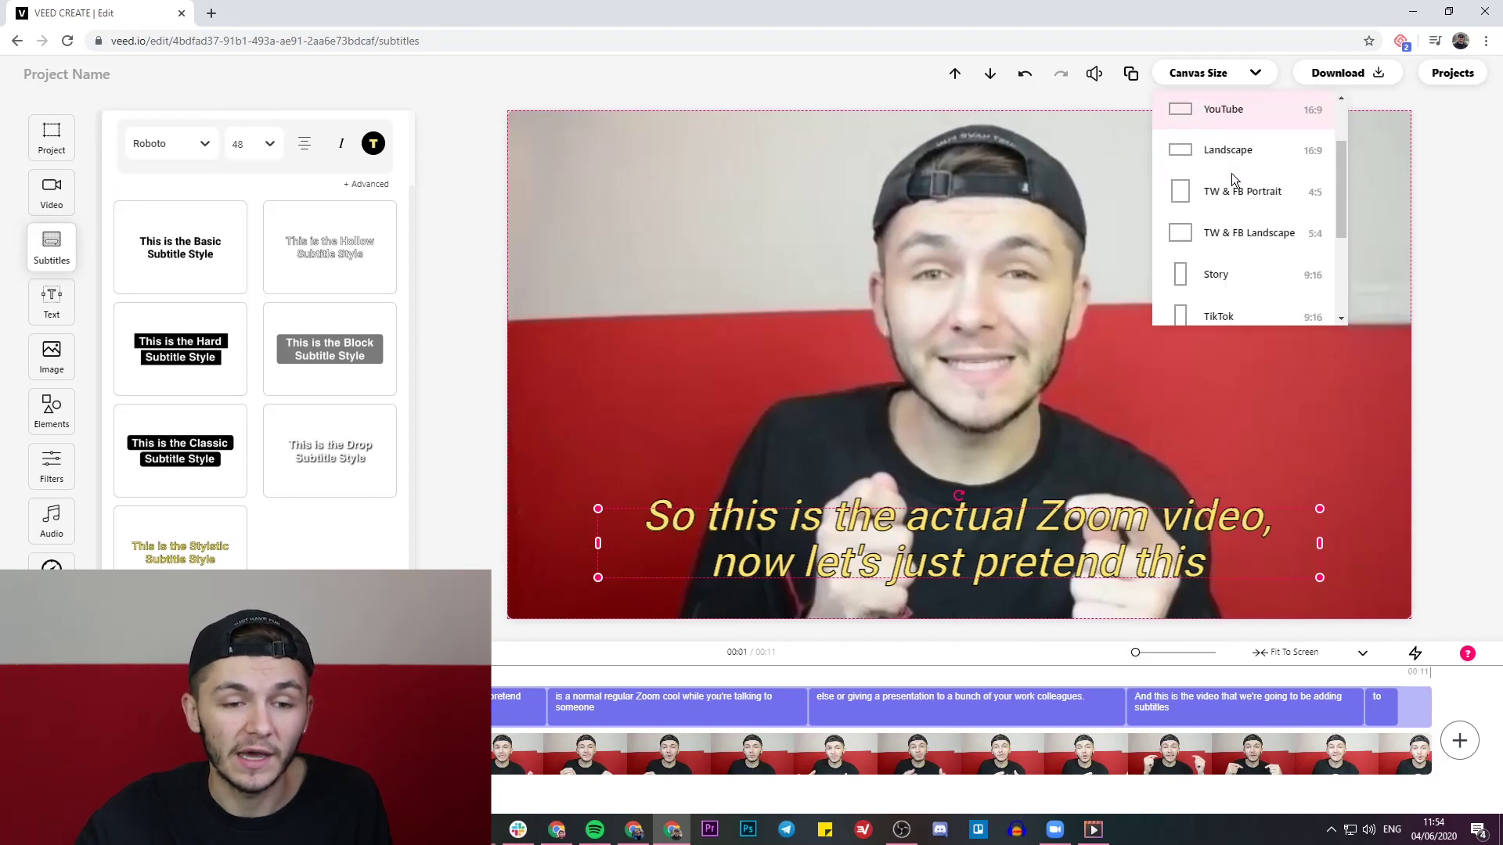
pyautogui.scroll(2, 1248, 281)
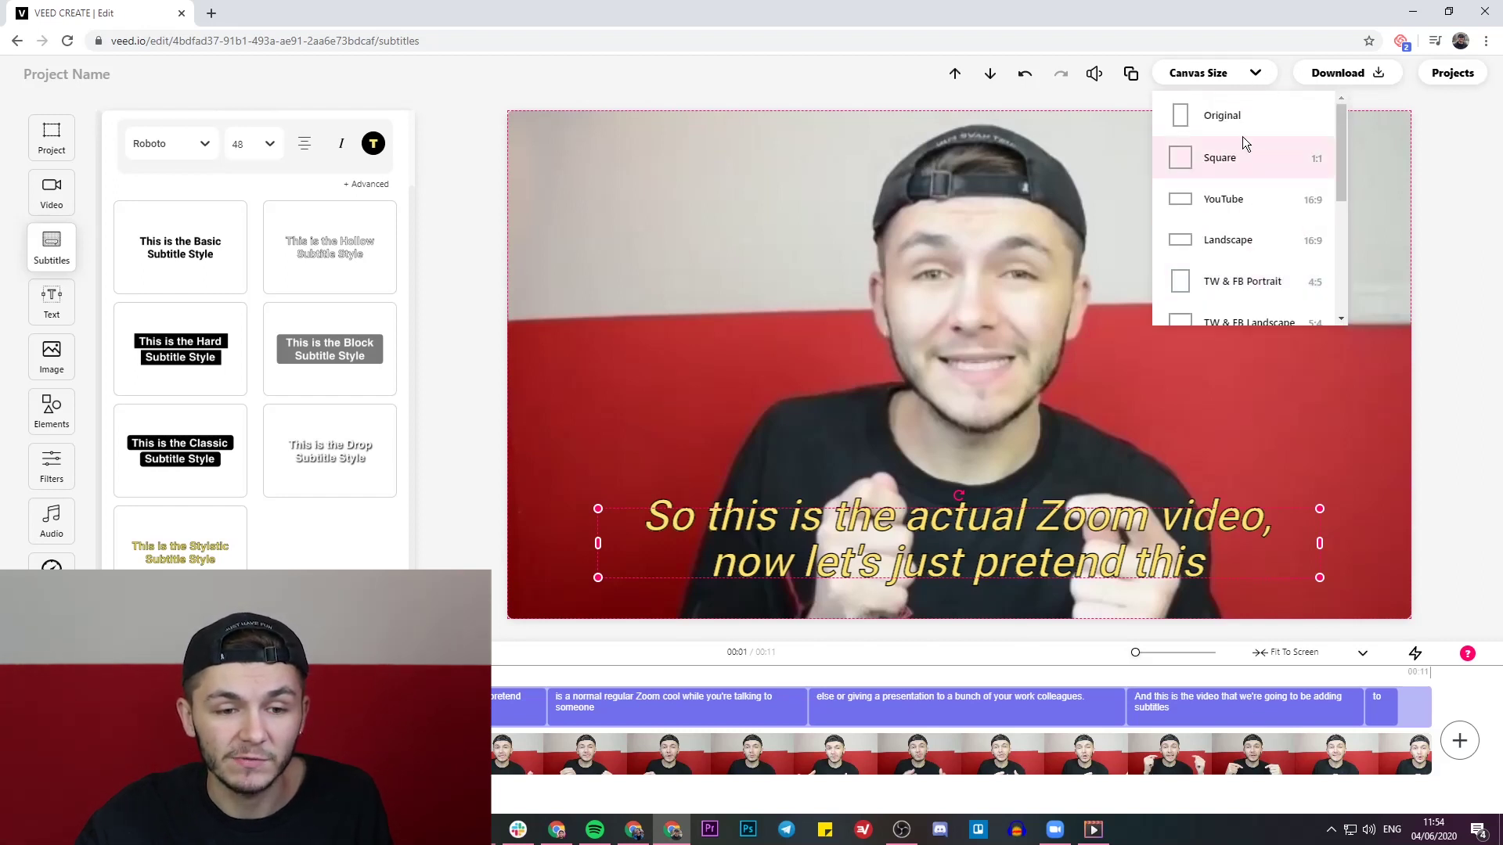
pyautogui.click(1220, 160)
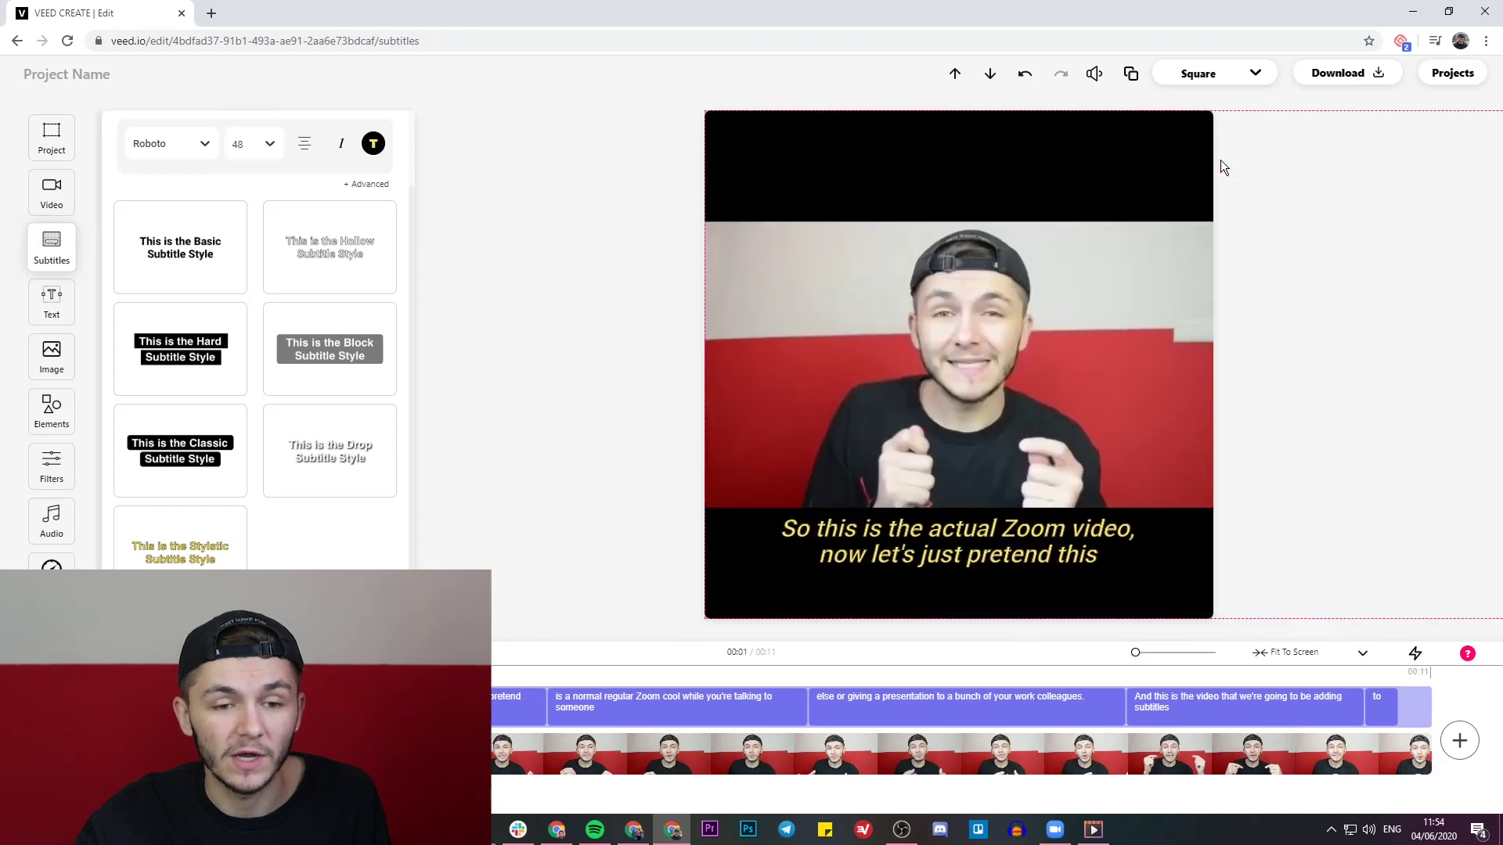
pyautogui.moveTo(707, 223); pyautogui.dragTo(534, 104)
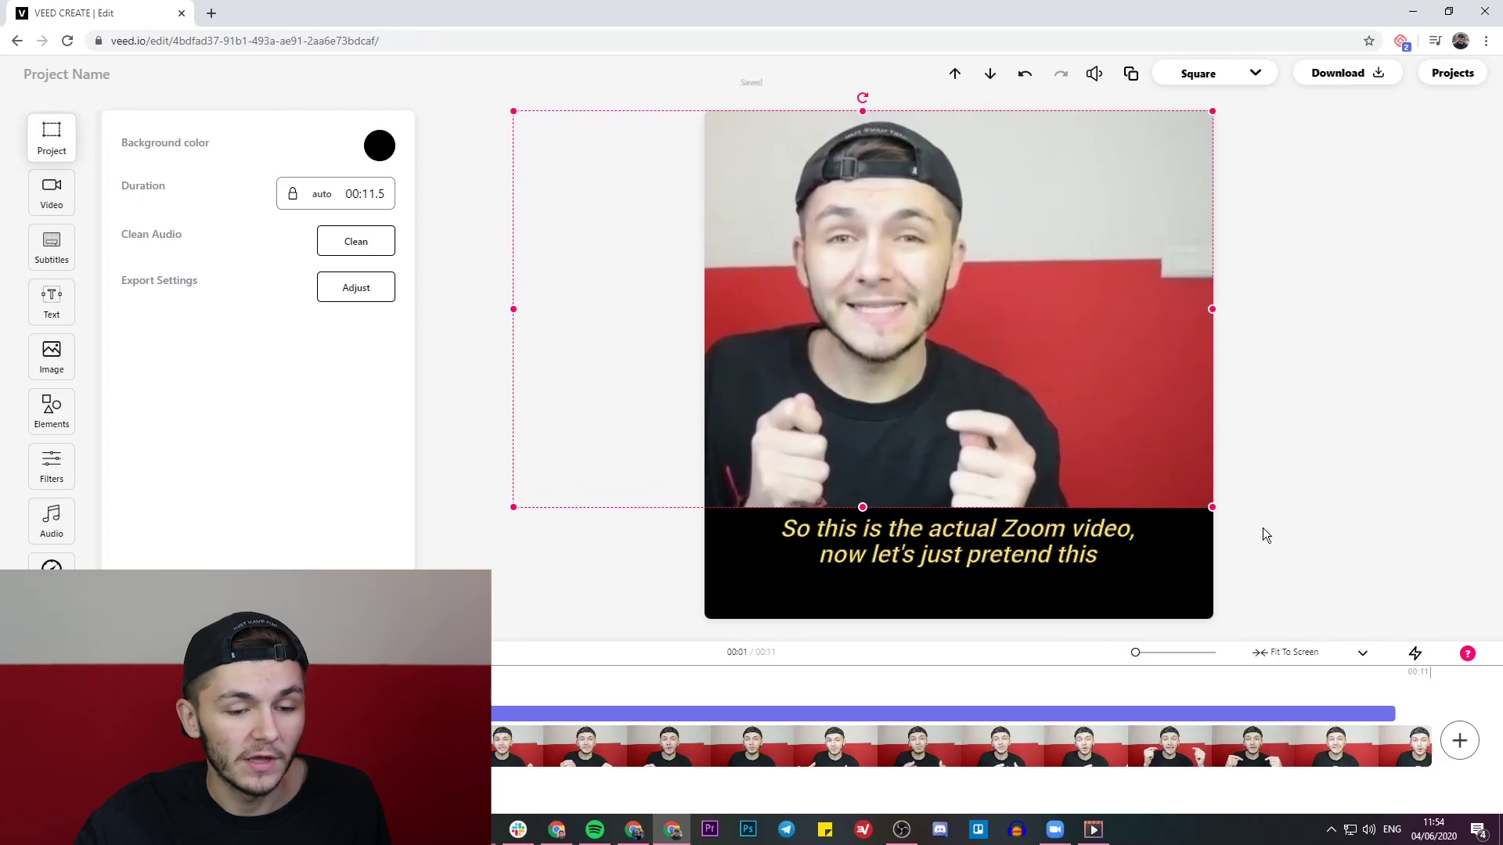
# Step: Enlarge the video to fill the square canvas, centre it, and move the subtitle near its bottom edge
pyautogui.moveTo(1211, 506); pyautogui.dragTo(1334, 613)
pyautogui.click(1035, 540)
pyautogui.moveTo(1032, 532); pyautogui.dragTo(1018, 562)
pyautogui.moveTo(933, 391); pyautogui.dragTo(942, 360)
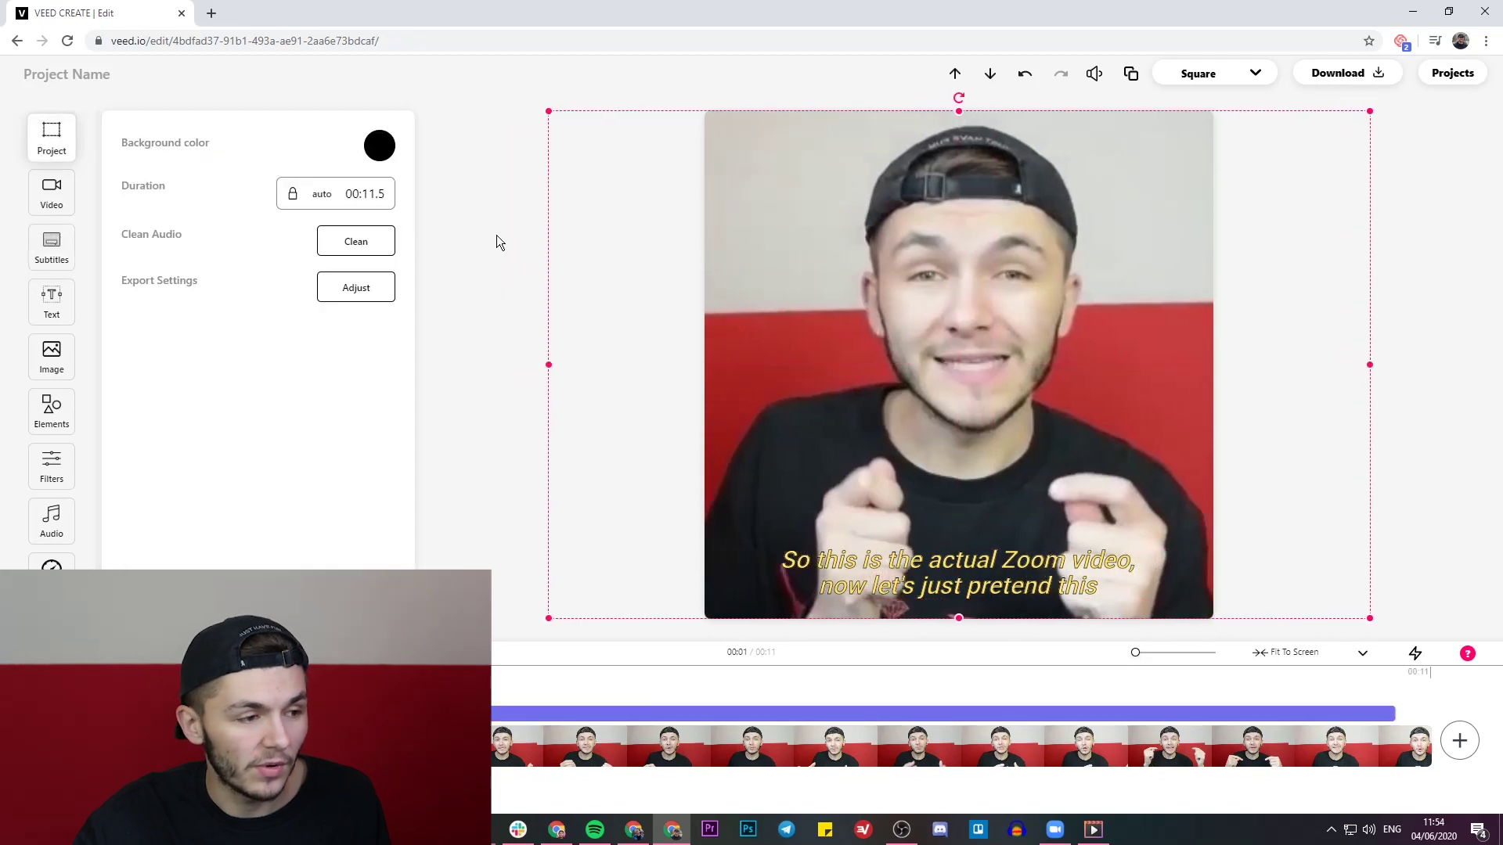
# Step: Give the subtitles the Block style with italic turned off, then play to preview
pyautogui.click(904, 552)
pyautogui.click(243, 185)
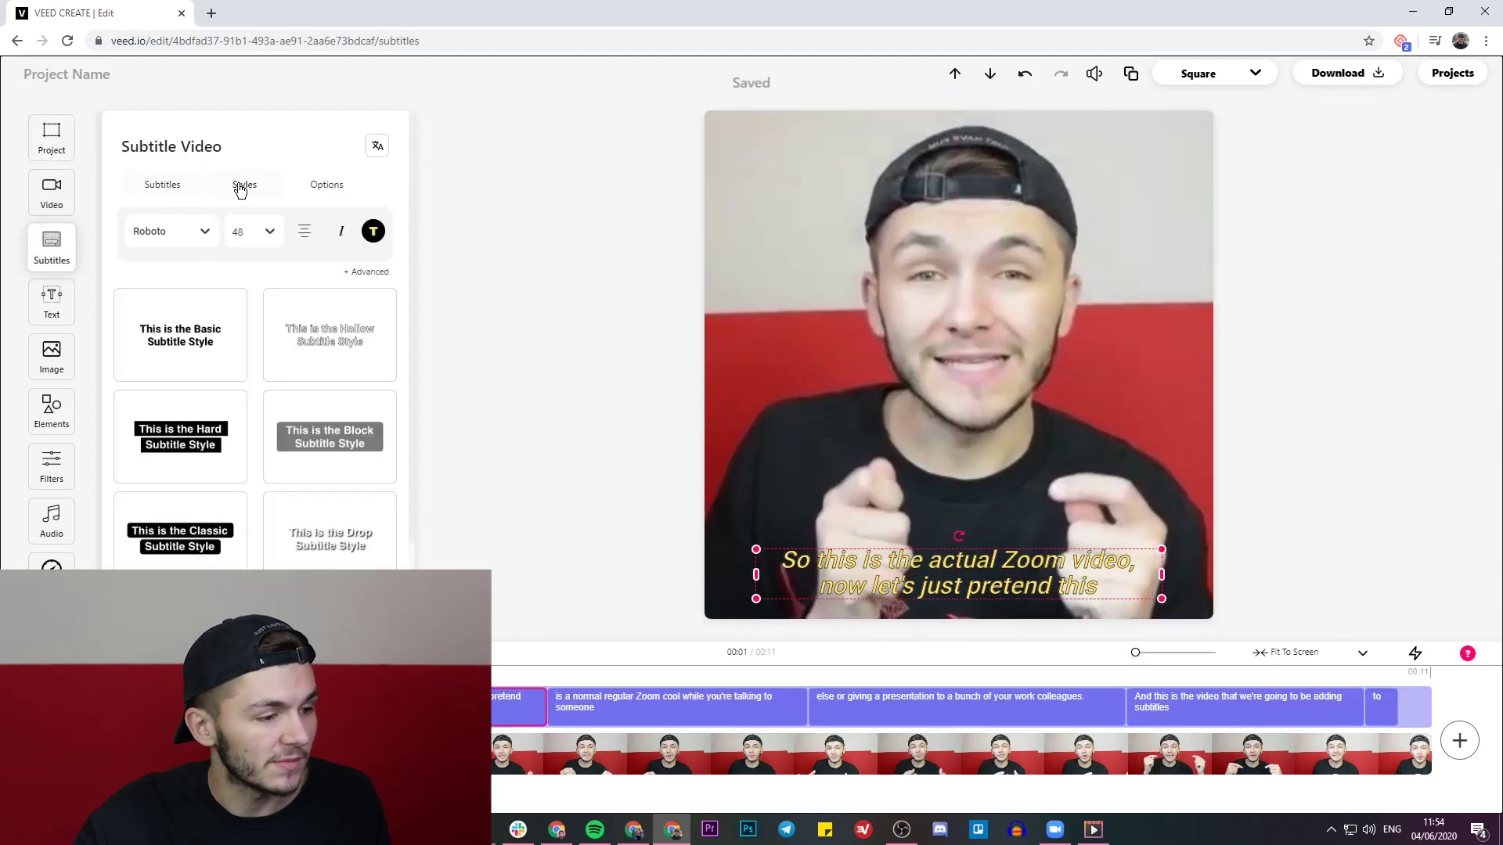
pyautogui.click(335, 542)
pyautogui.click(318, 454)
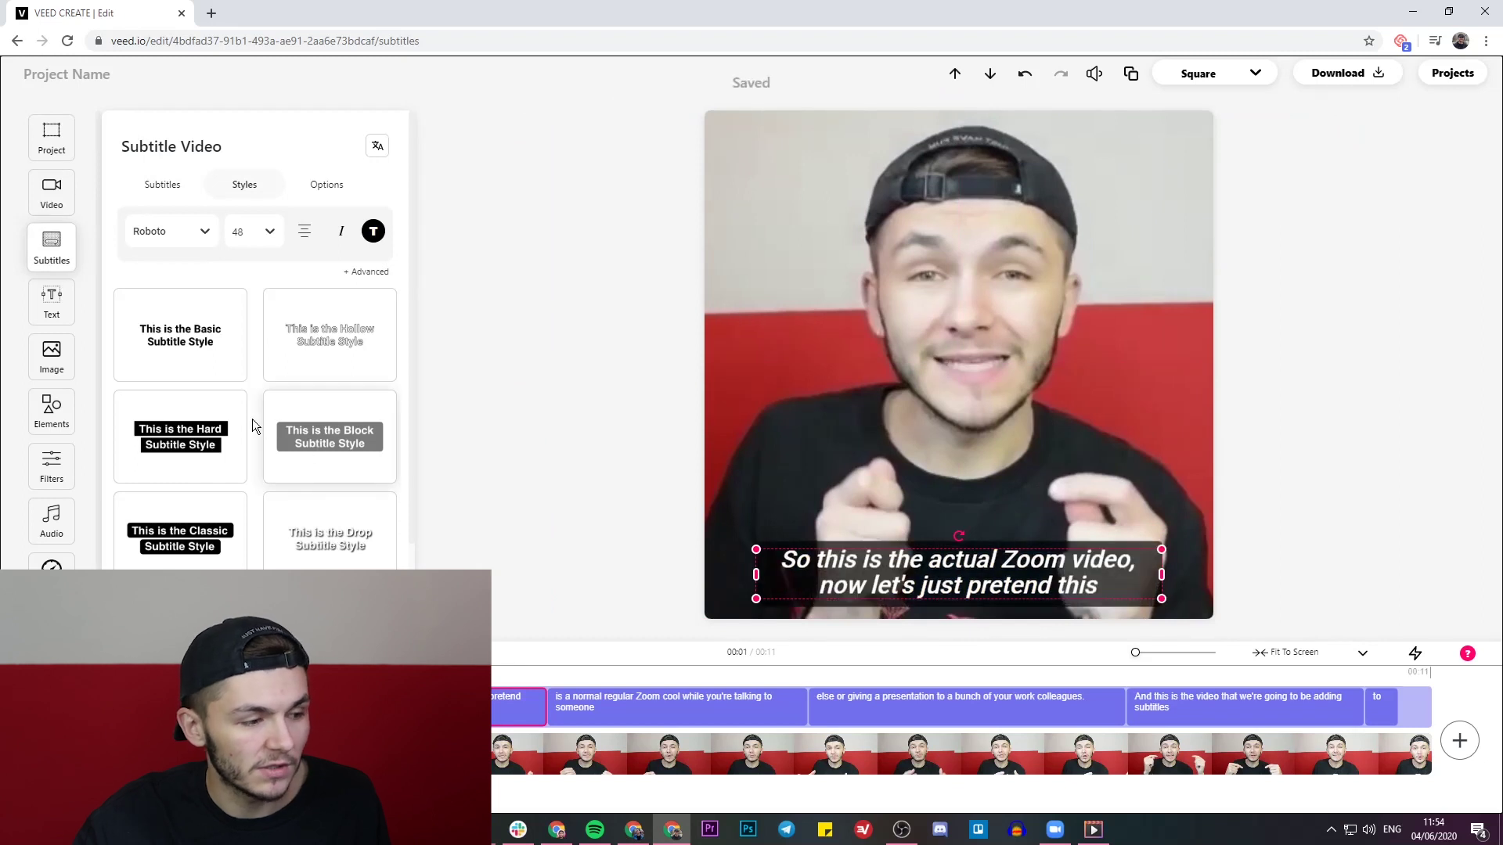
pyautogui.click(344, 230)
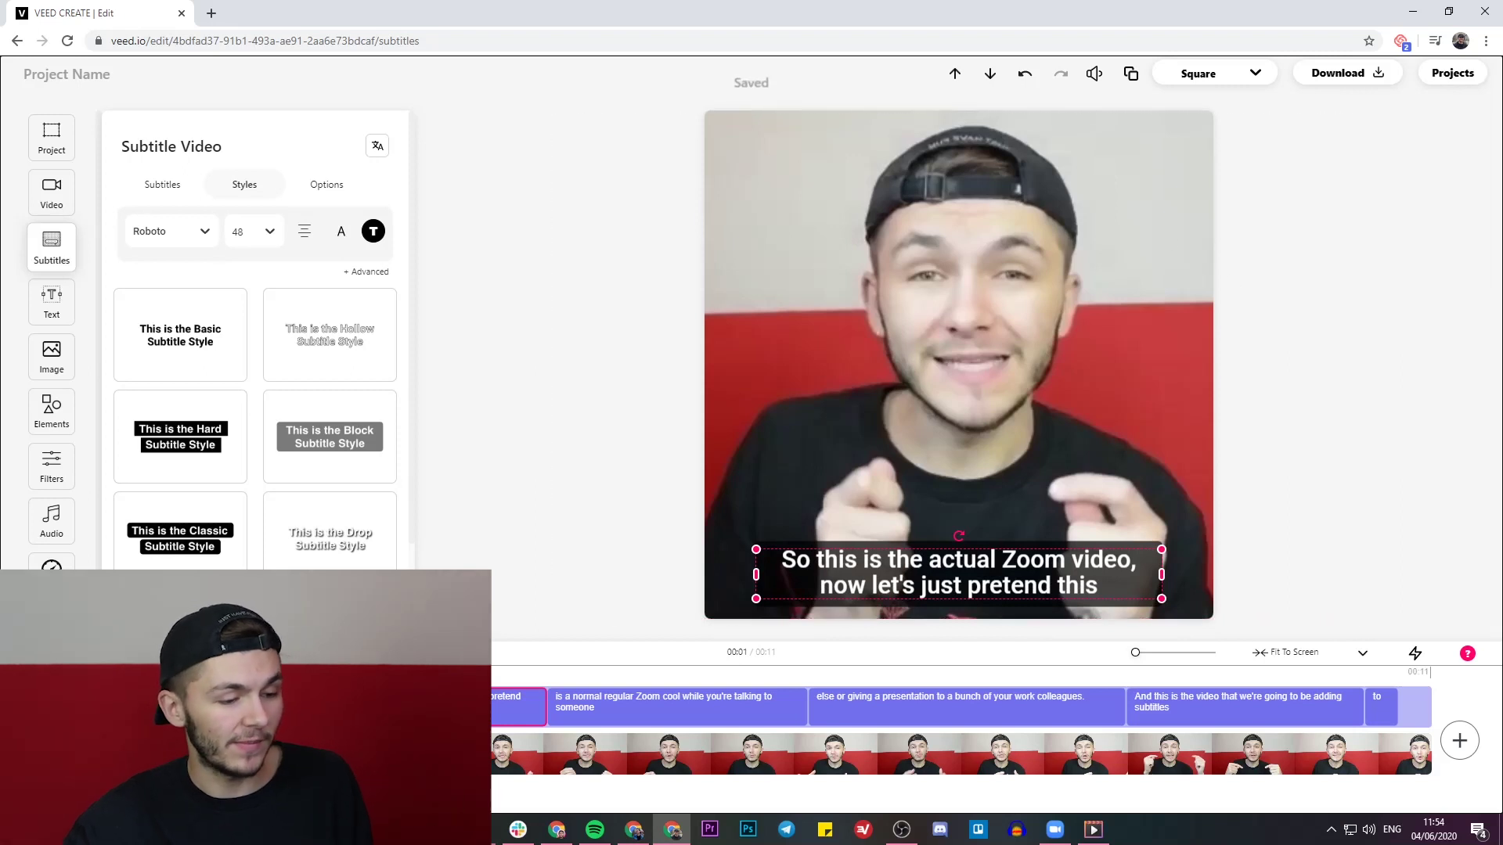
pyautogui.press('space')
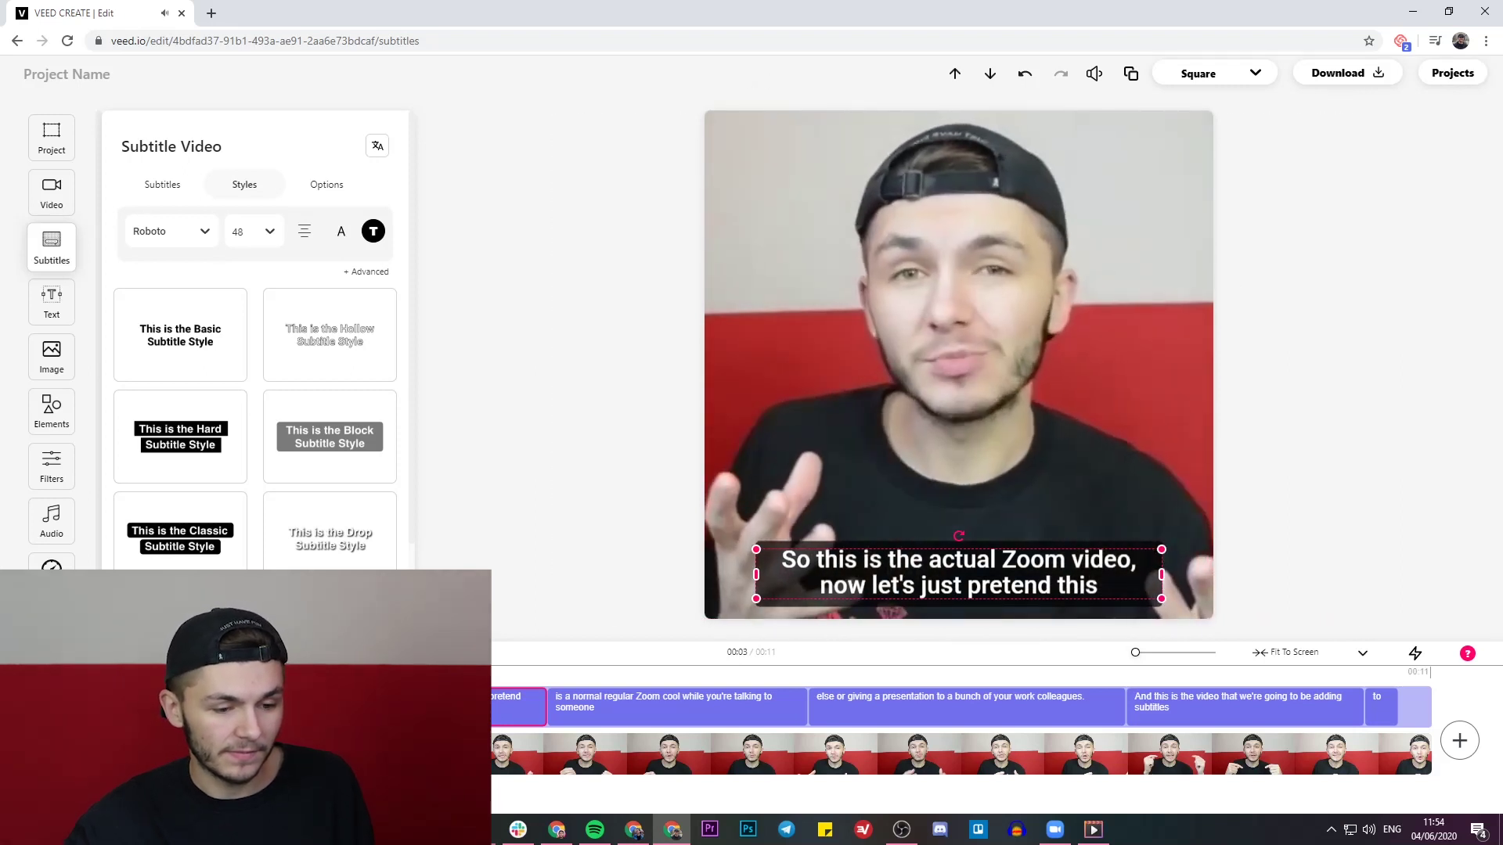